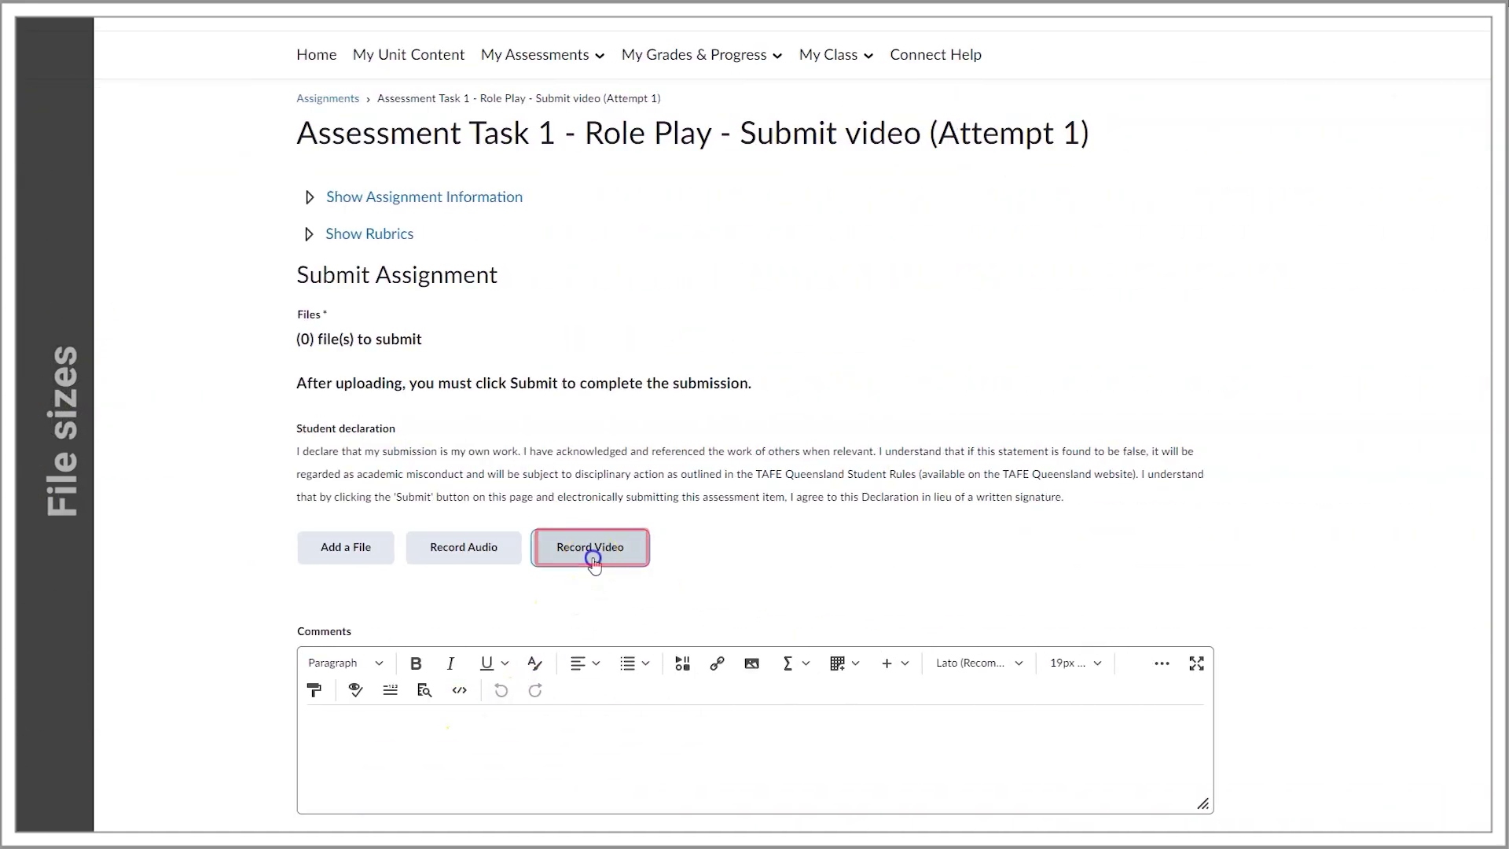
Find the upload area for Panopto Student Submissions among the media insertion options for the Assessment Task 1 comments.
left_click(593, 558)
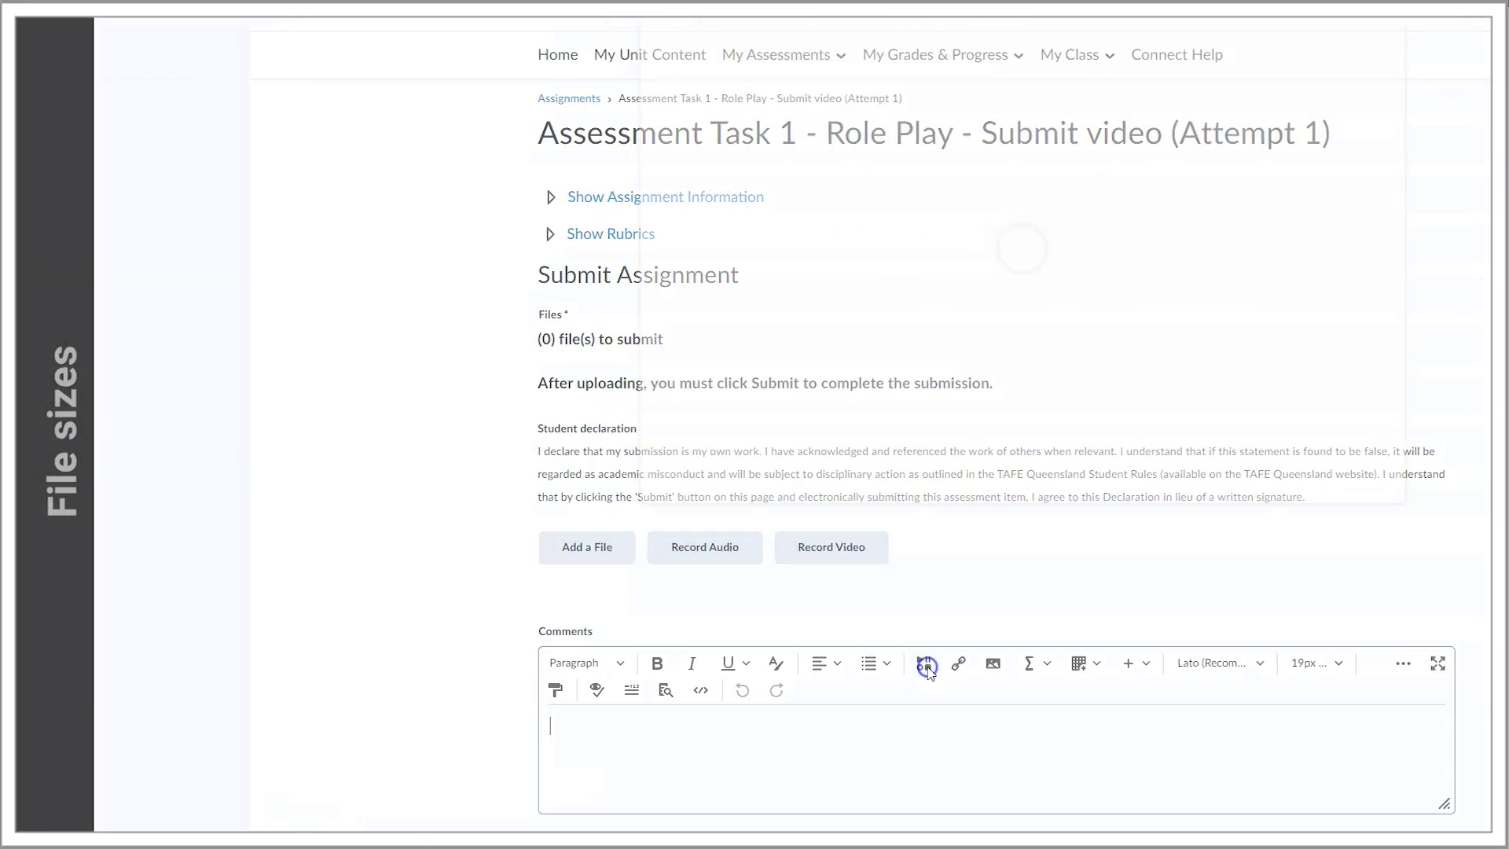
left_click(684, 665)
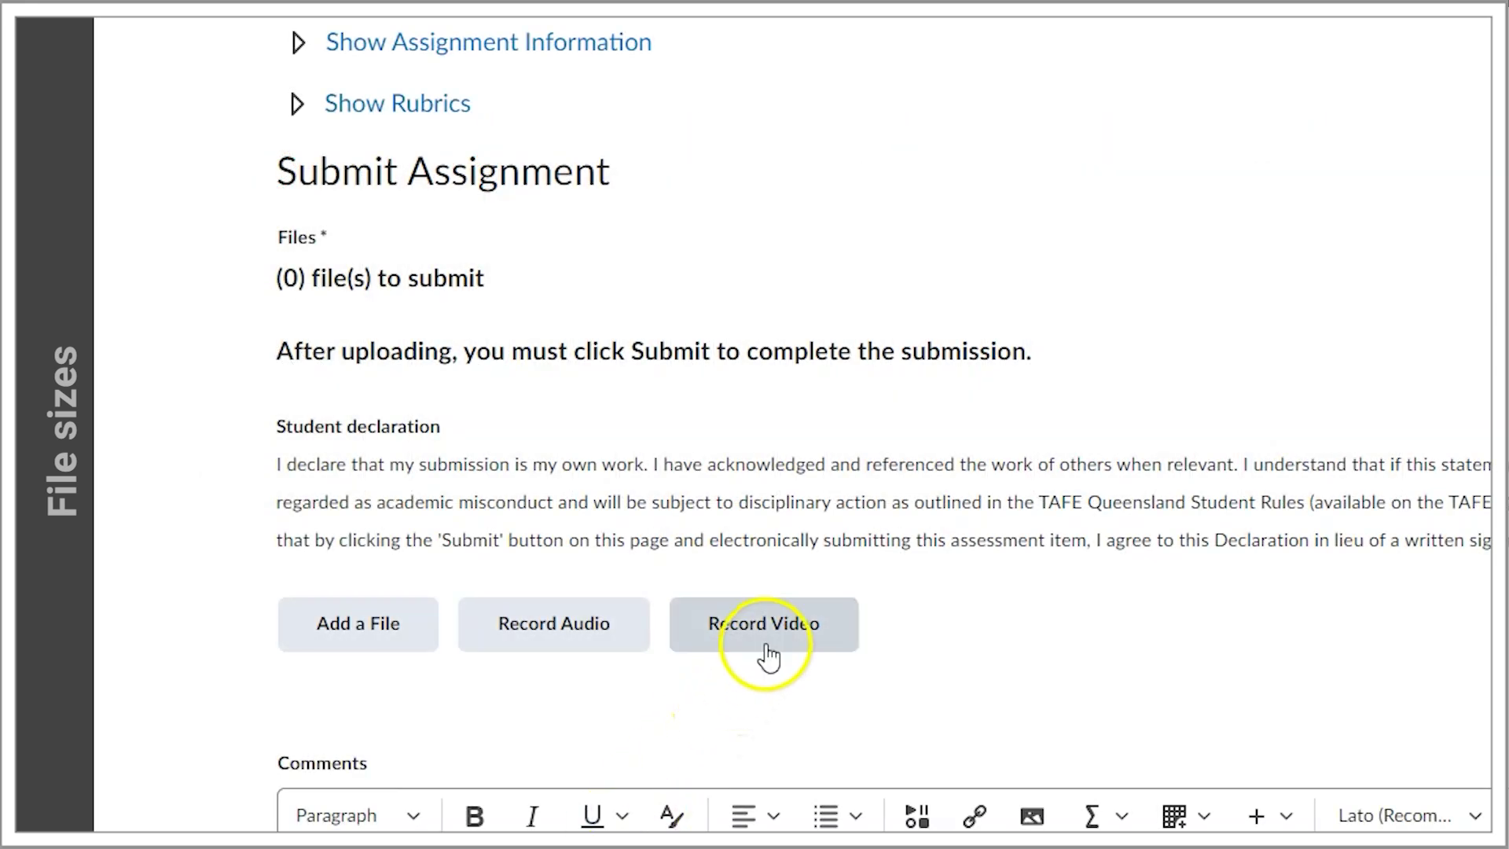
left_click(771, 652)
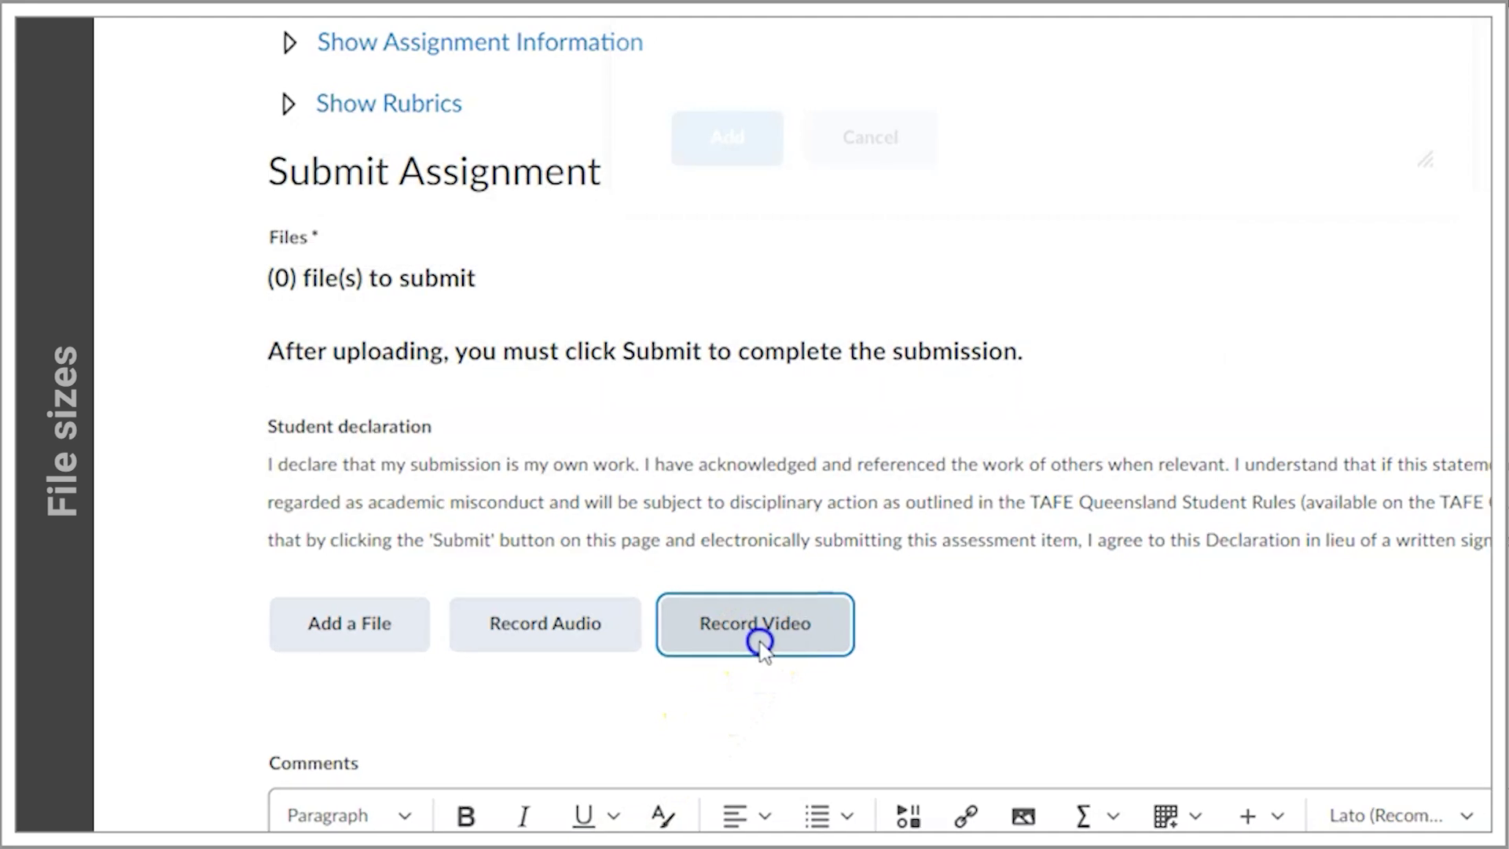
left_click(909, 815)
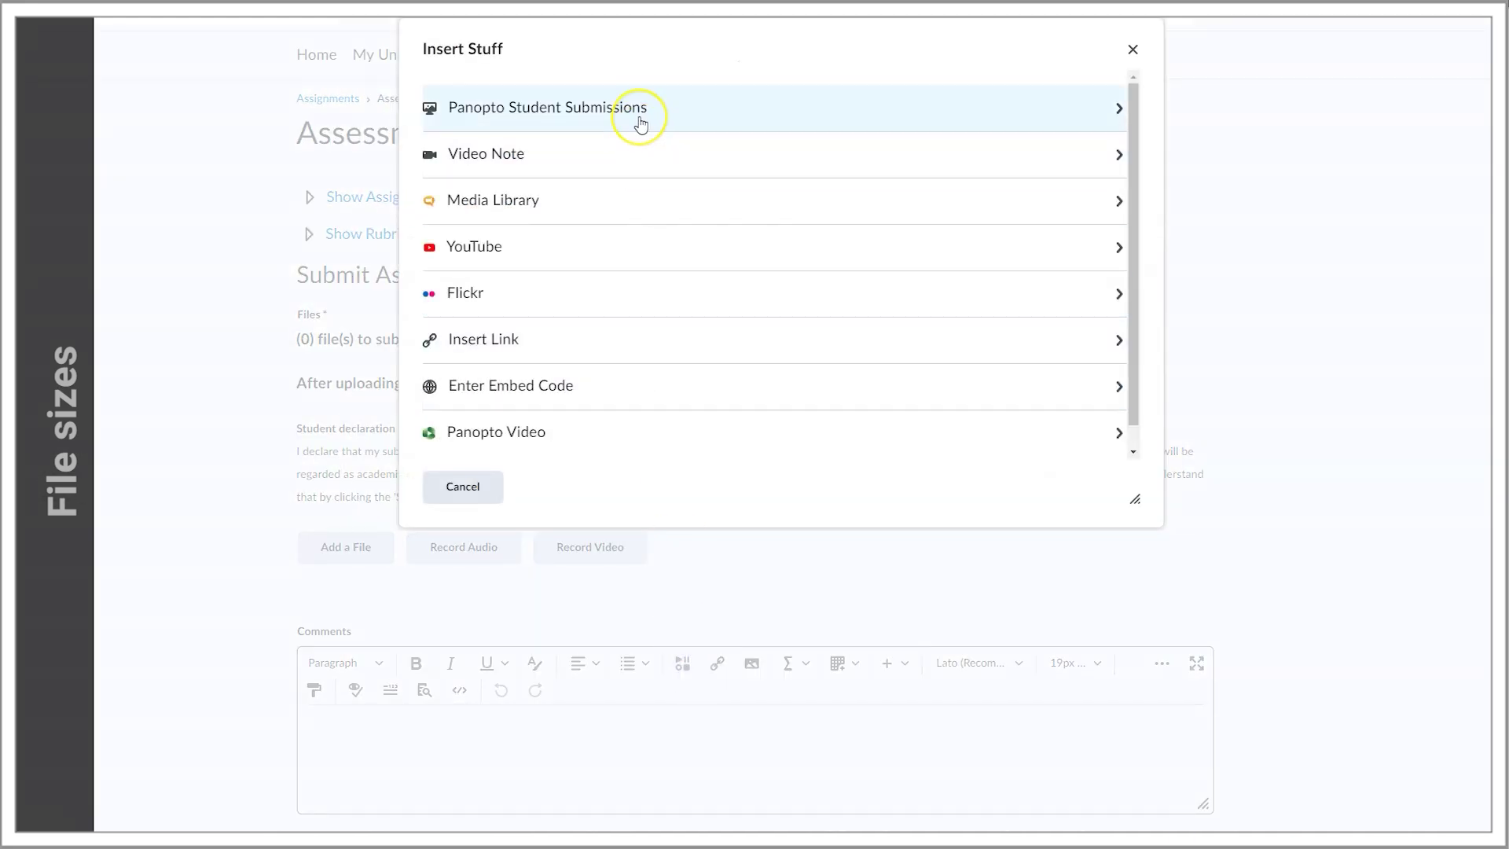
left_click(641, 124)
left_click(766, 169)
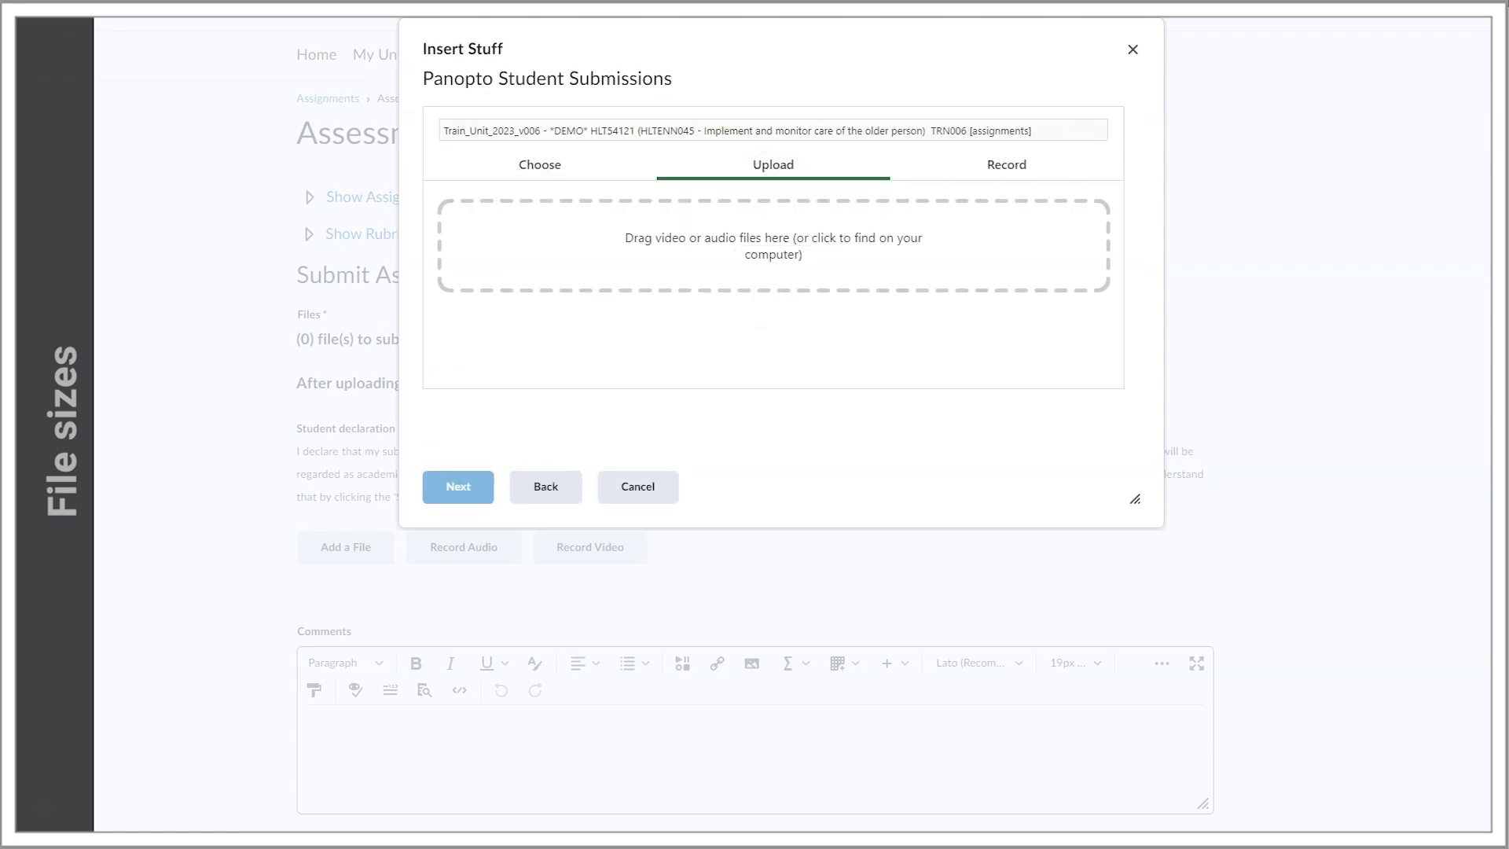
left_click_drag(439, 267, 721, 283)
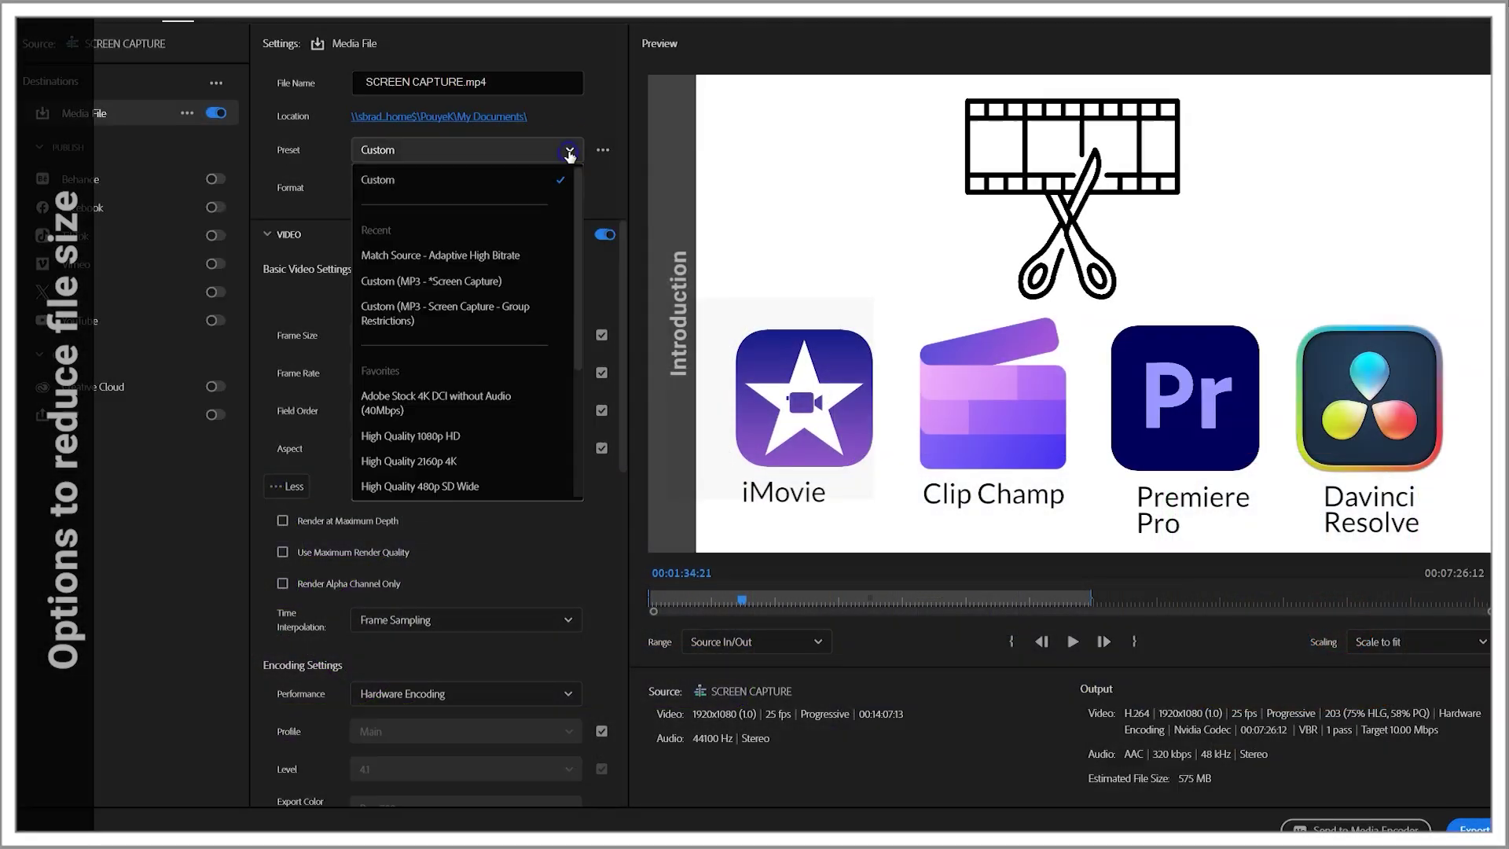
Choose the High Quality 720p HD export preset for SCREEN CAPTURE.mp4 in Premiere Pro and adjust its target bitrate.
scroll(550, 380, "down", 2)
left_click(428, 438)
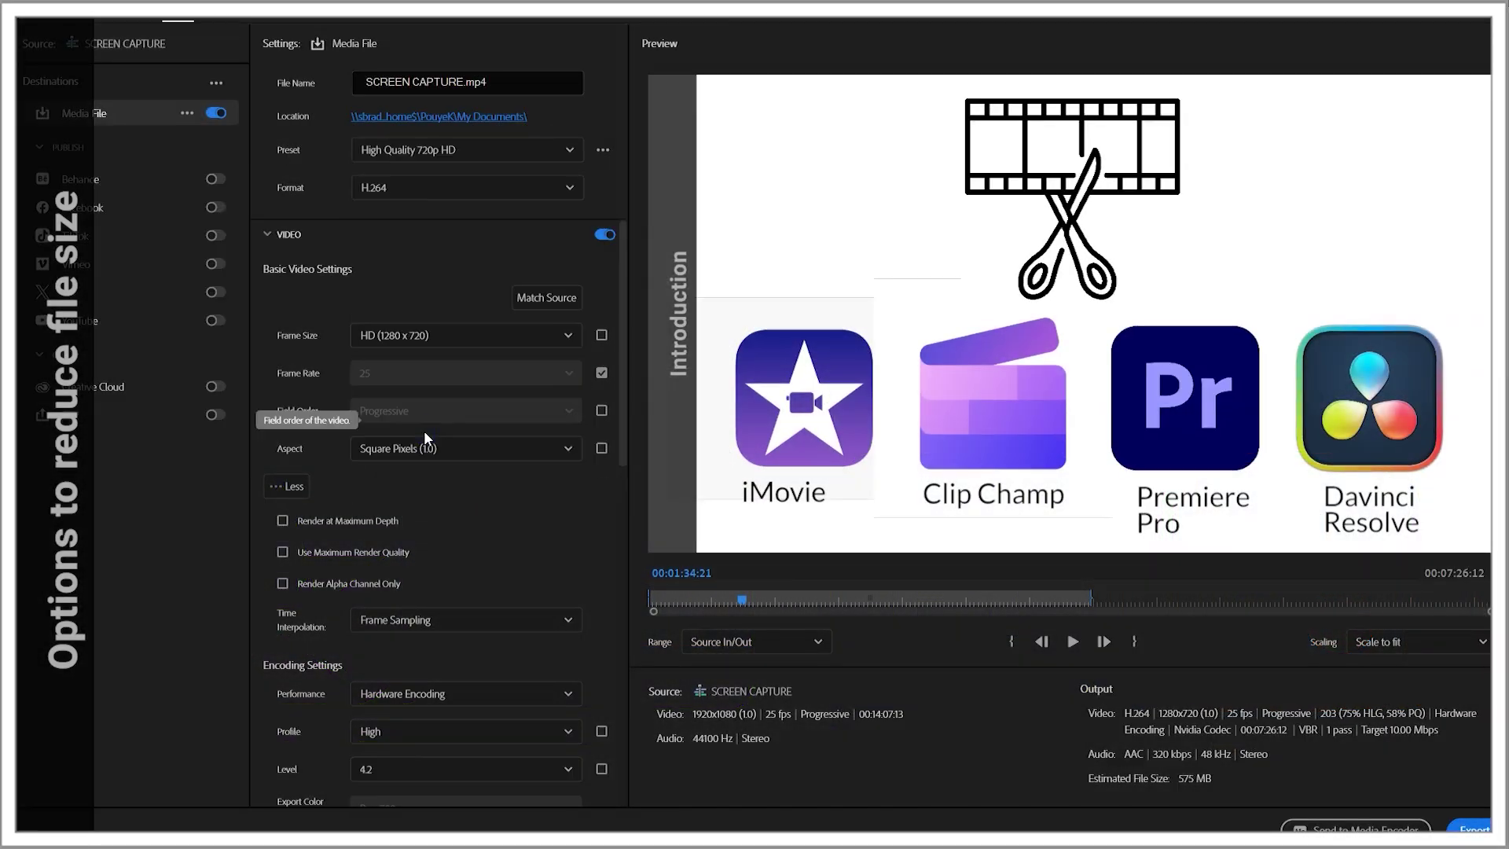
left_click_drag(625, 286, 624, 573)
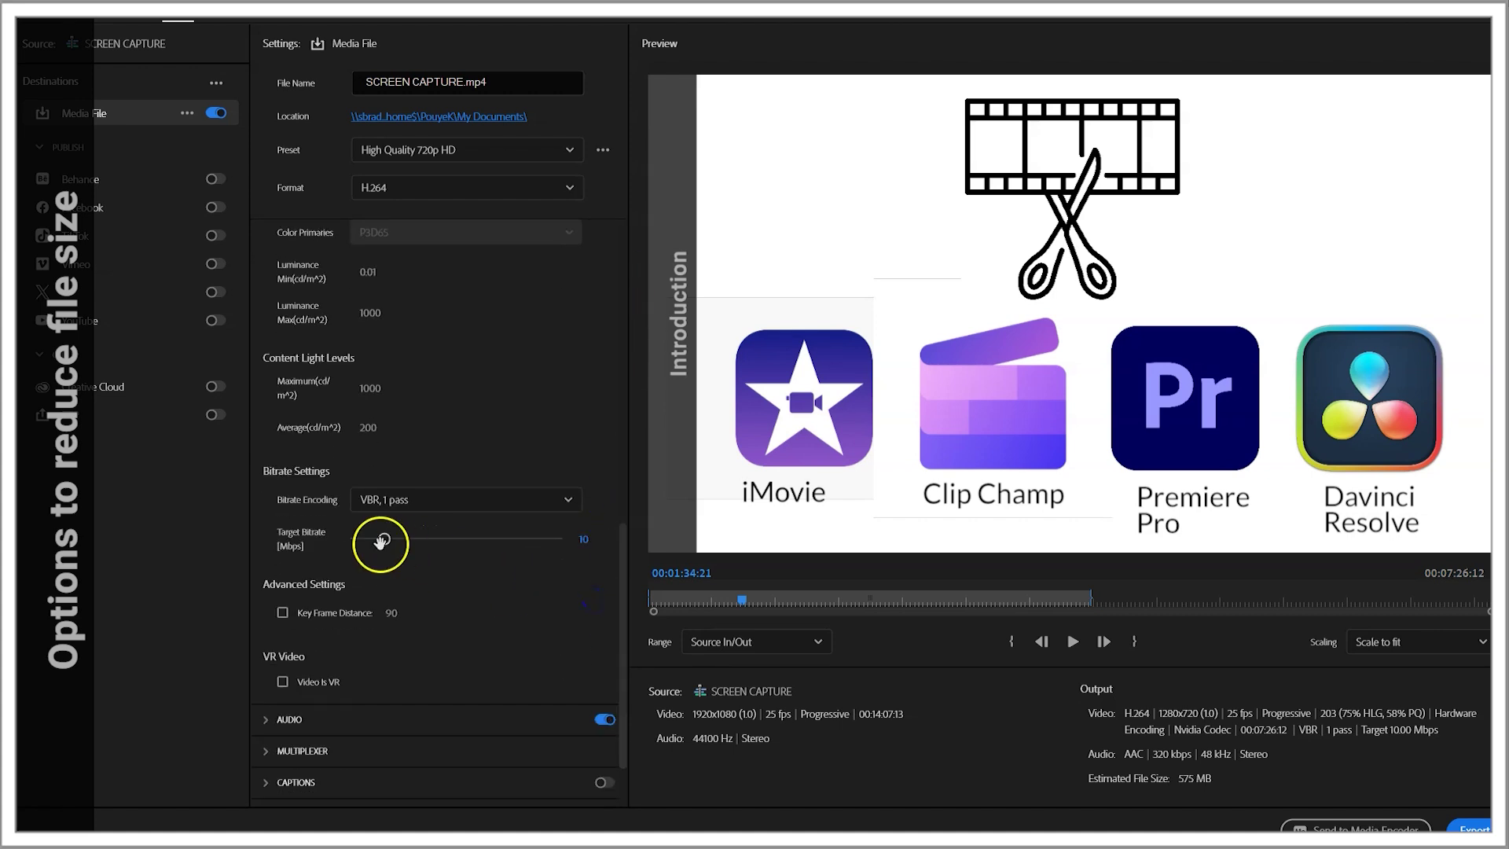
left_click_drag(382, 542, 378, 539)
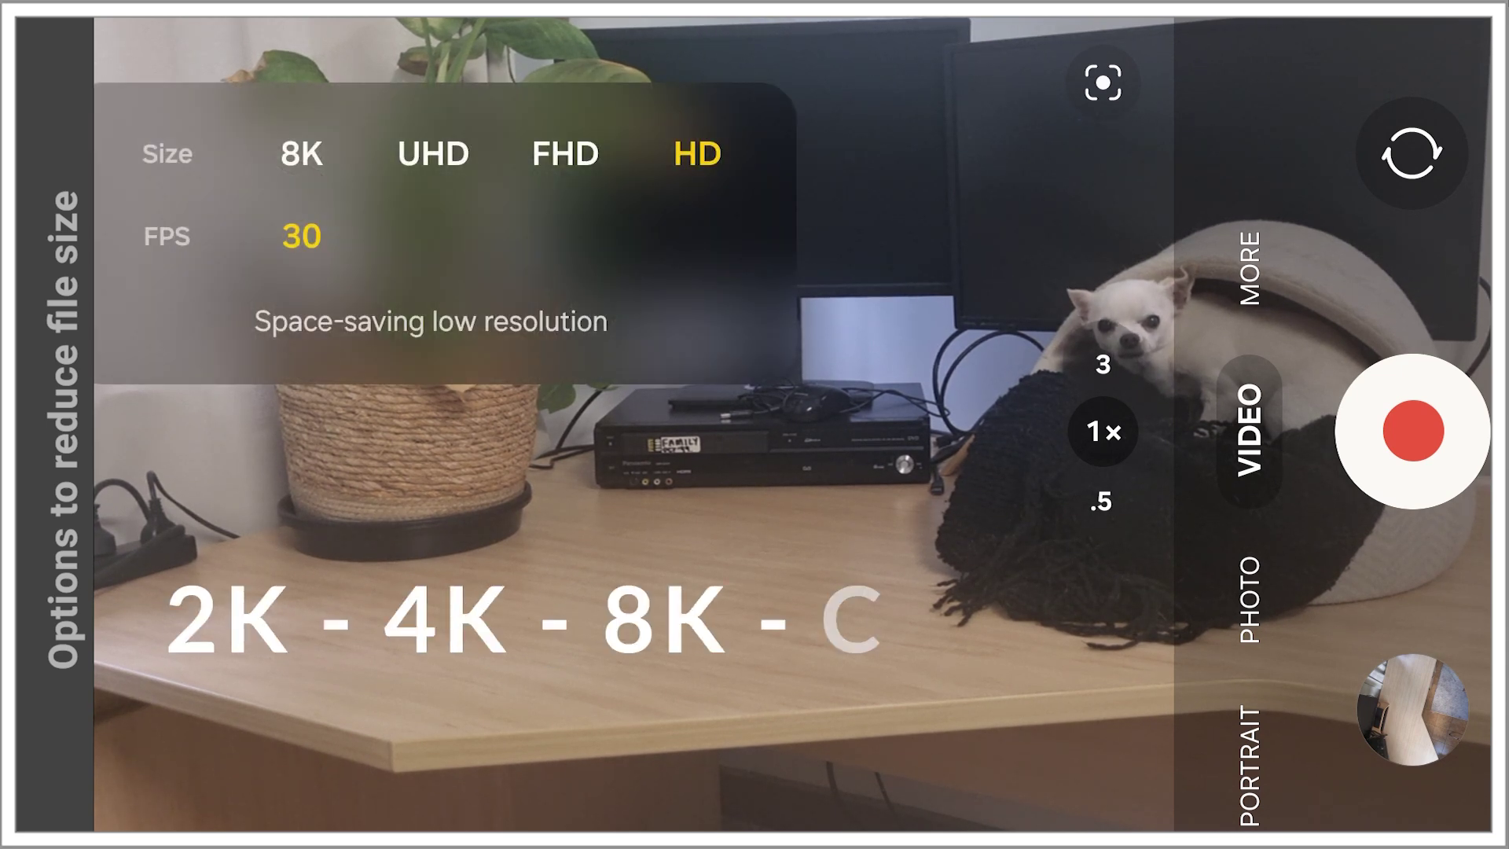
left_click(302, 153)
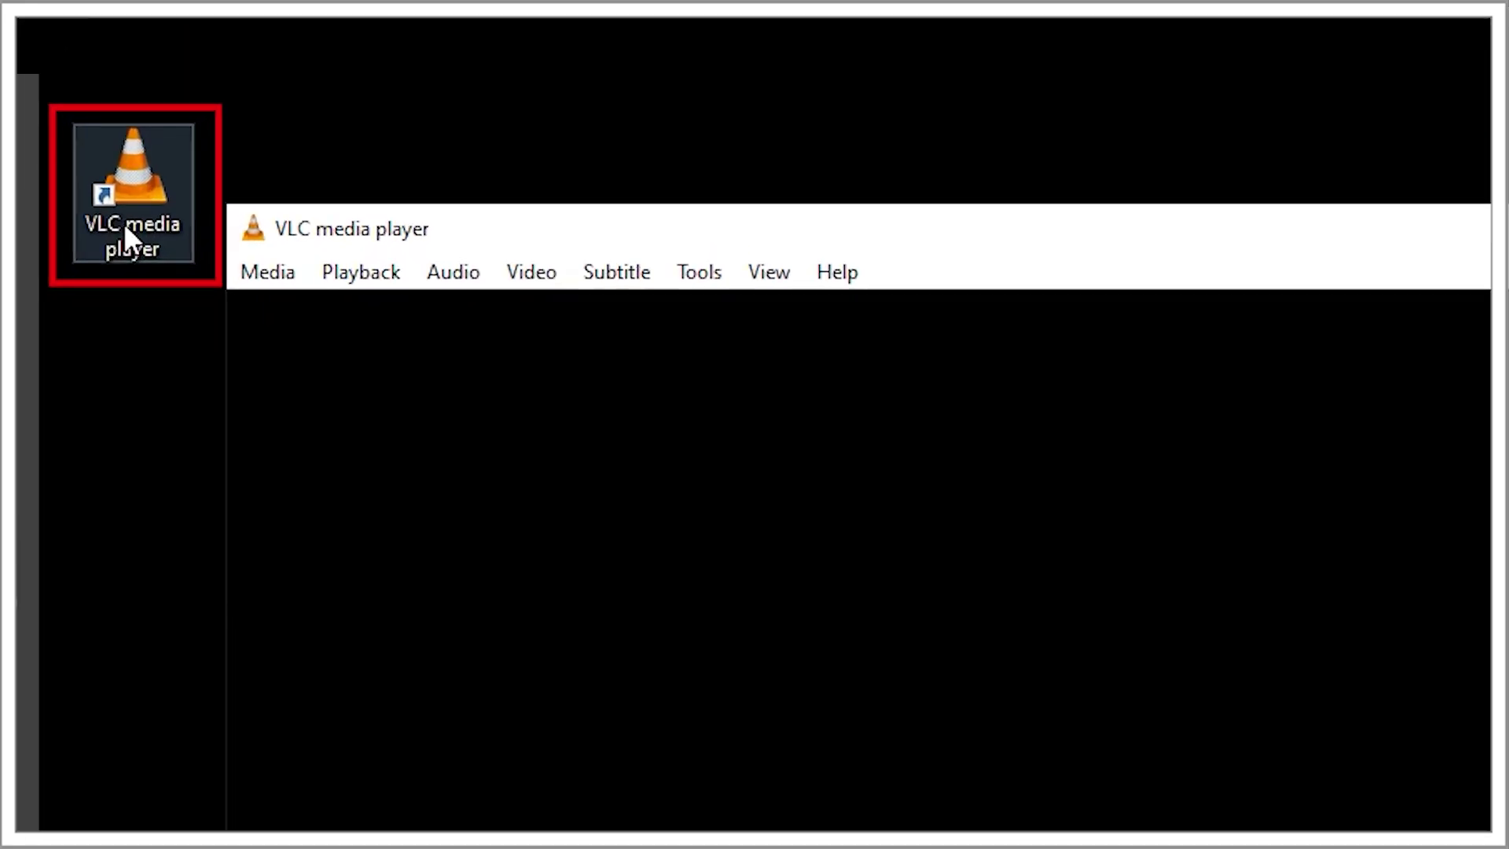
Start a Convert / Save job in VLC media player and browse for a local source file.
left_click(272, 272)
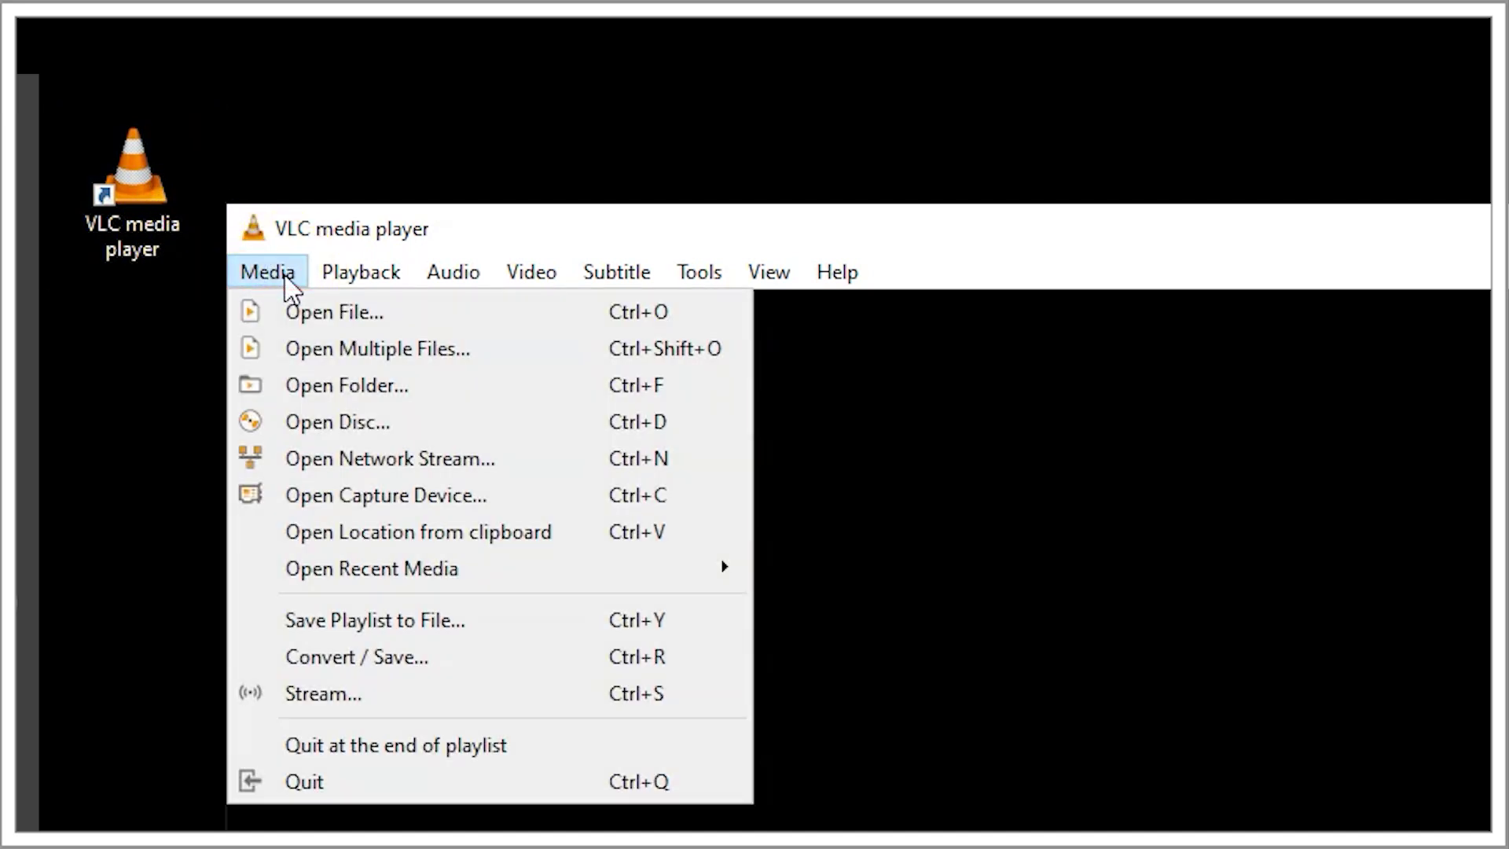
left_click(418, 667)
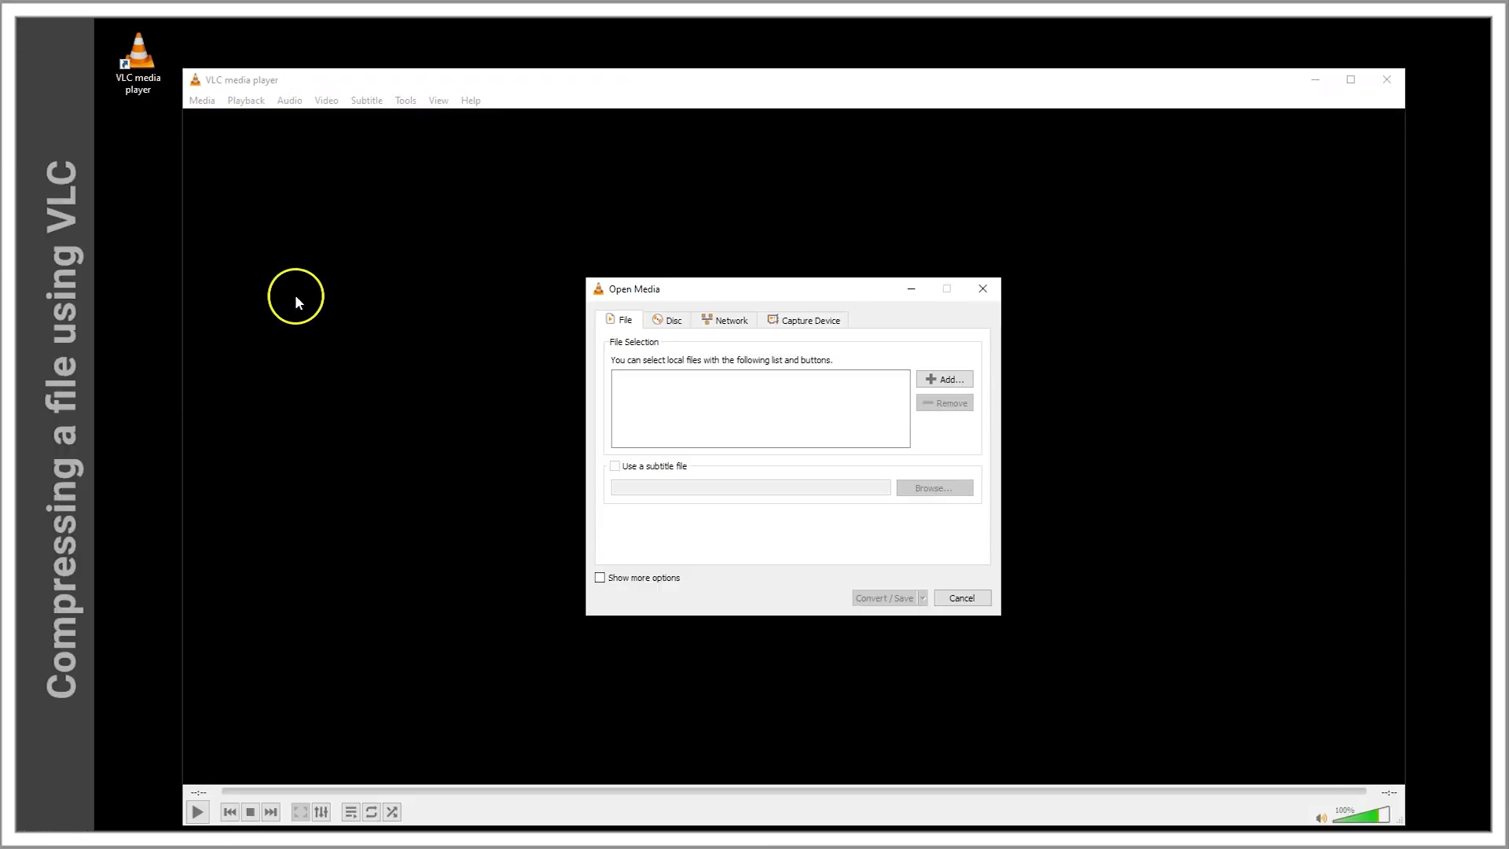
left_click(962, 381)
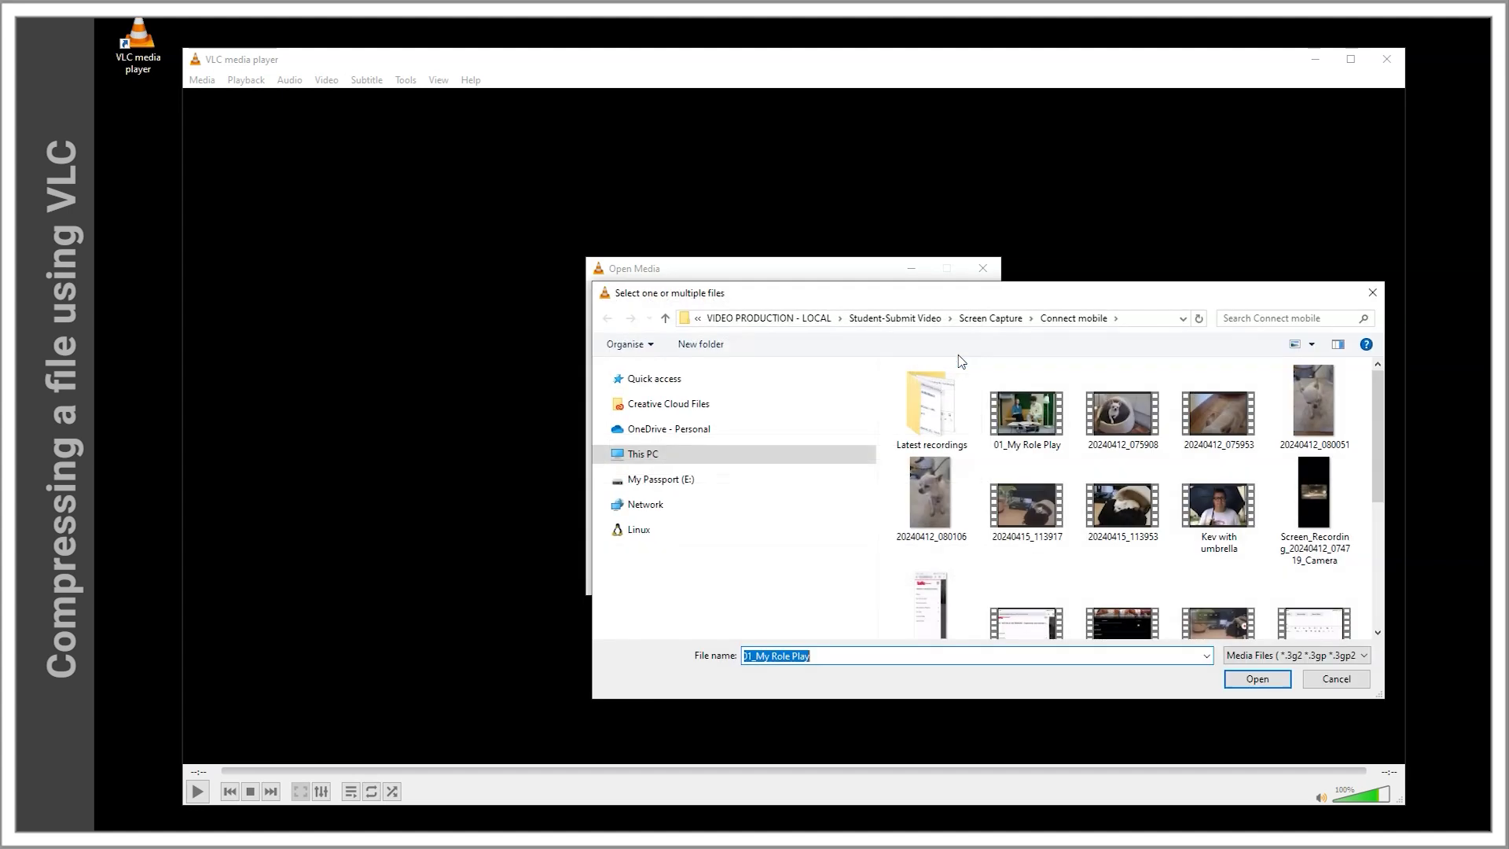
Check the file size and total bitrate of the 01_My Role Play video in its properties.
left_click(1028, 428)
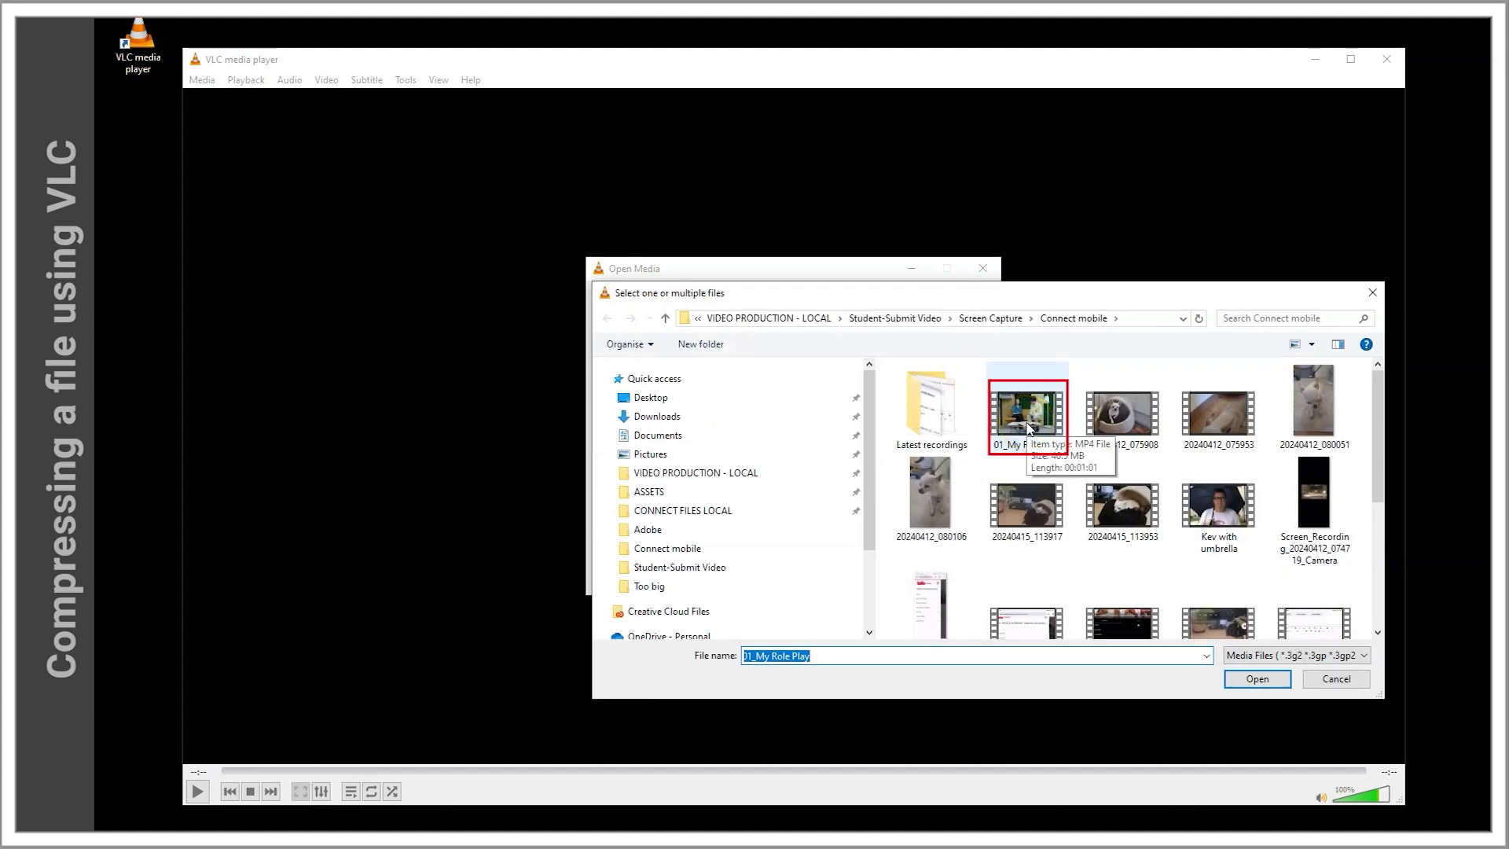
right_click(1028, 428)
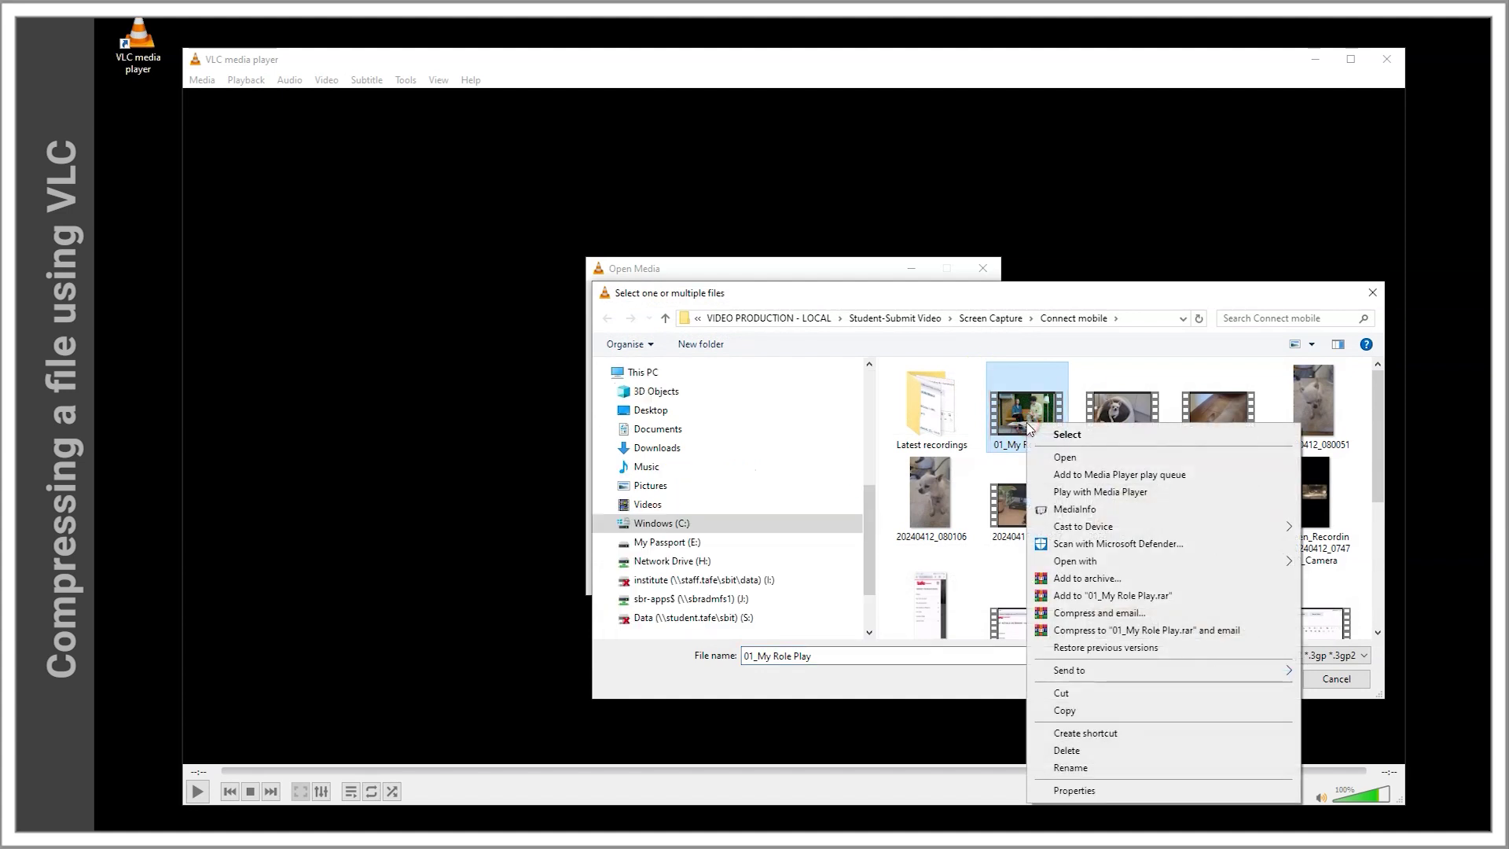
left_click(1095, 790)
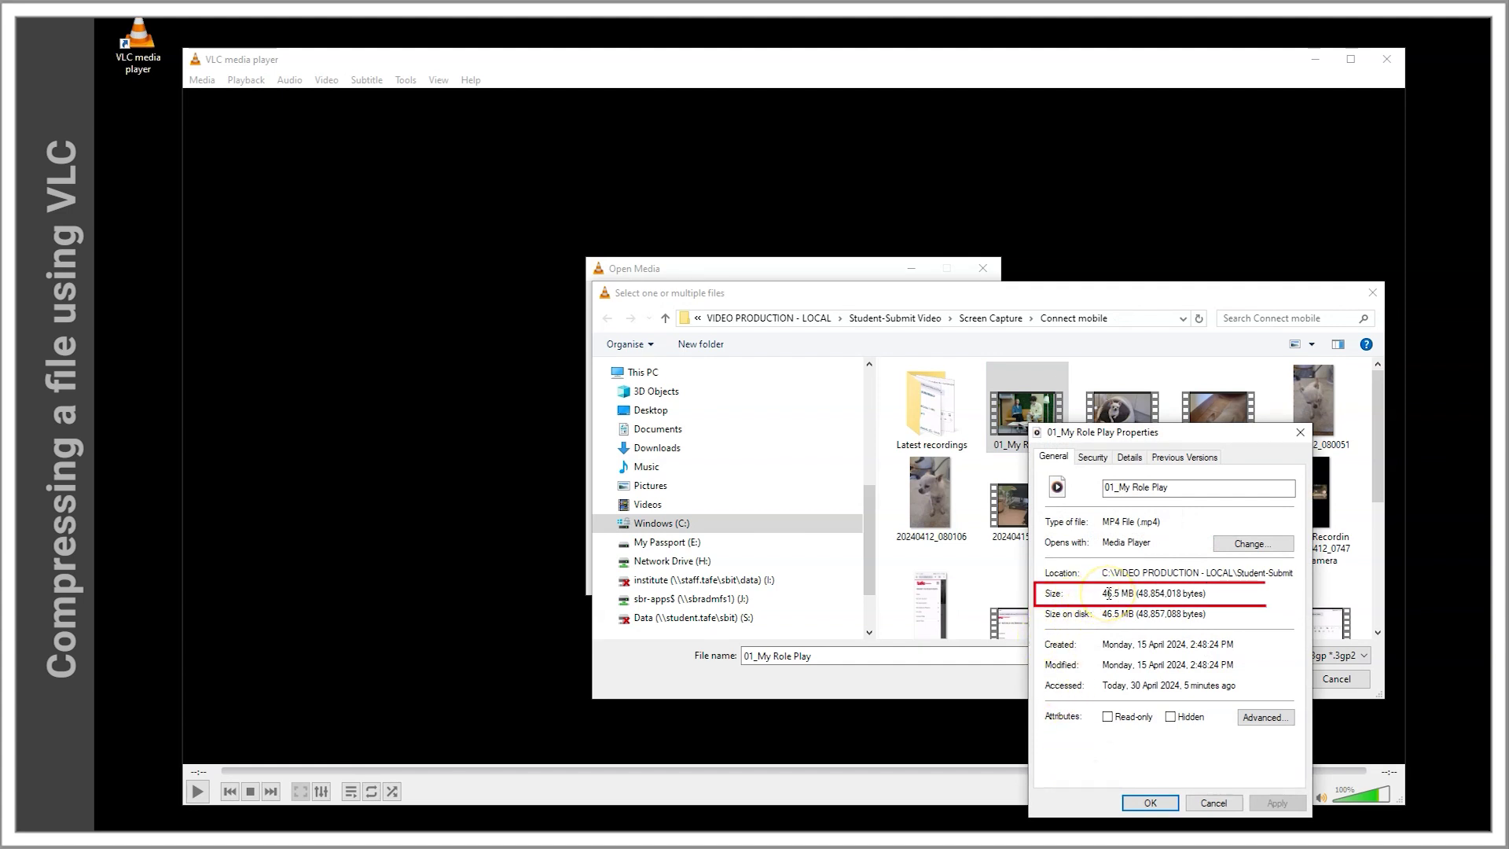
left_click(1133, 458)
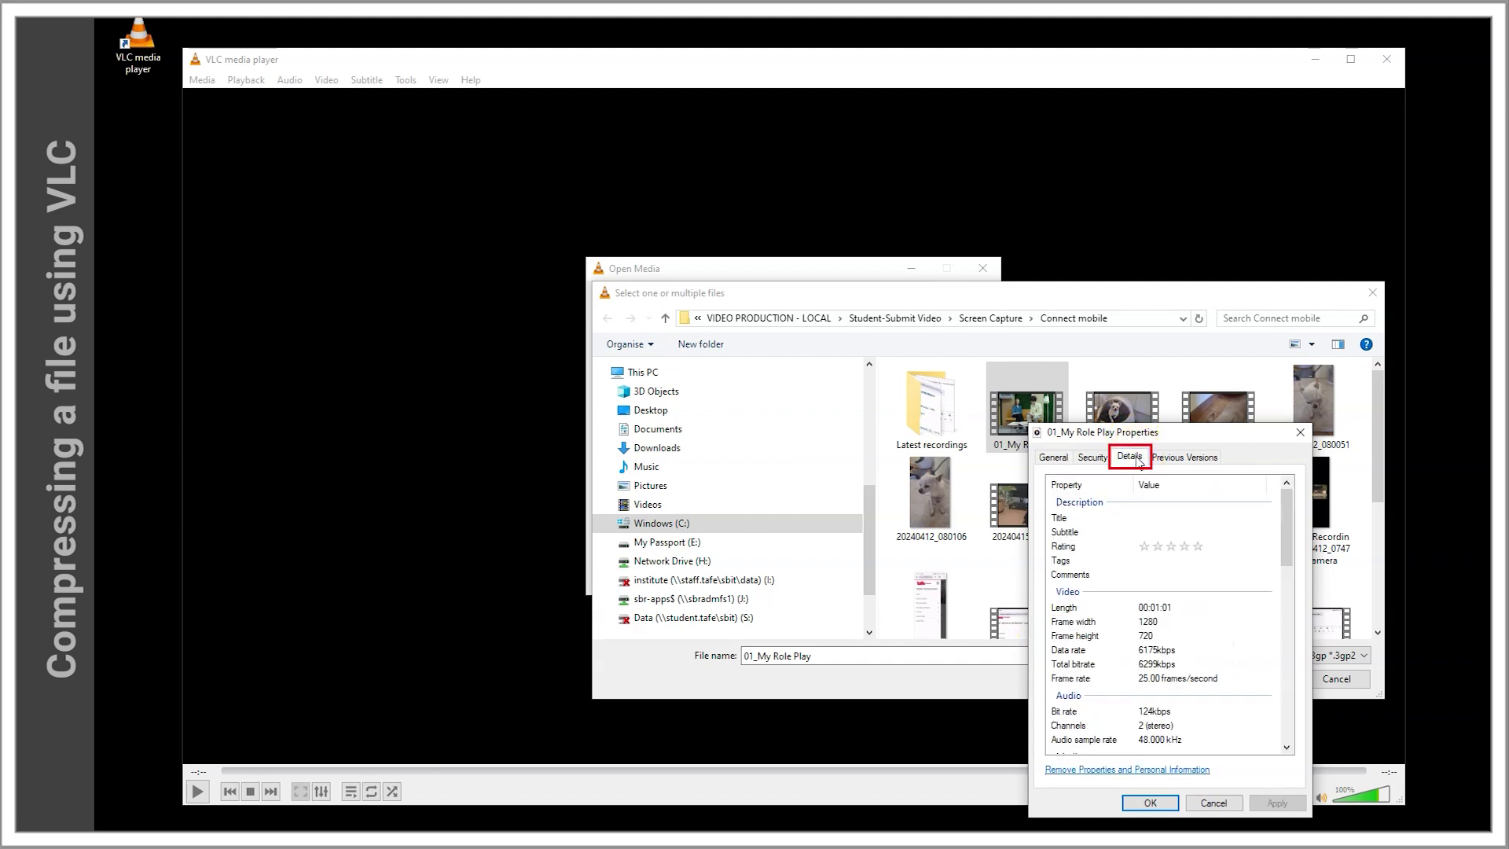
left_click(1179, 664)
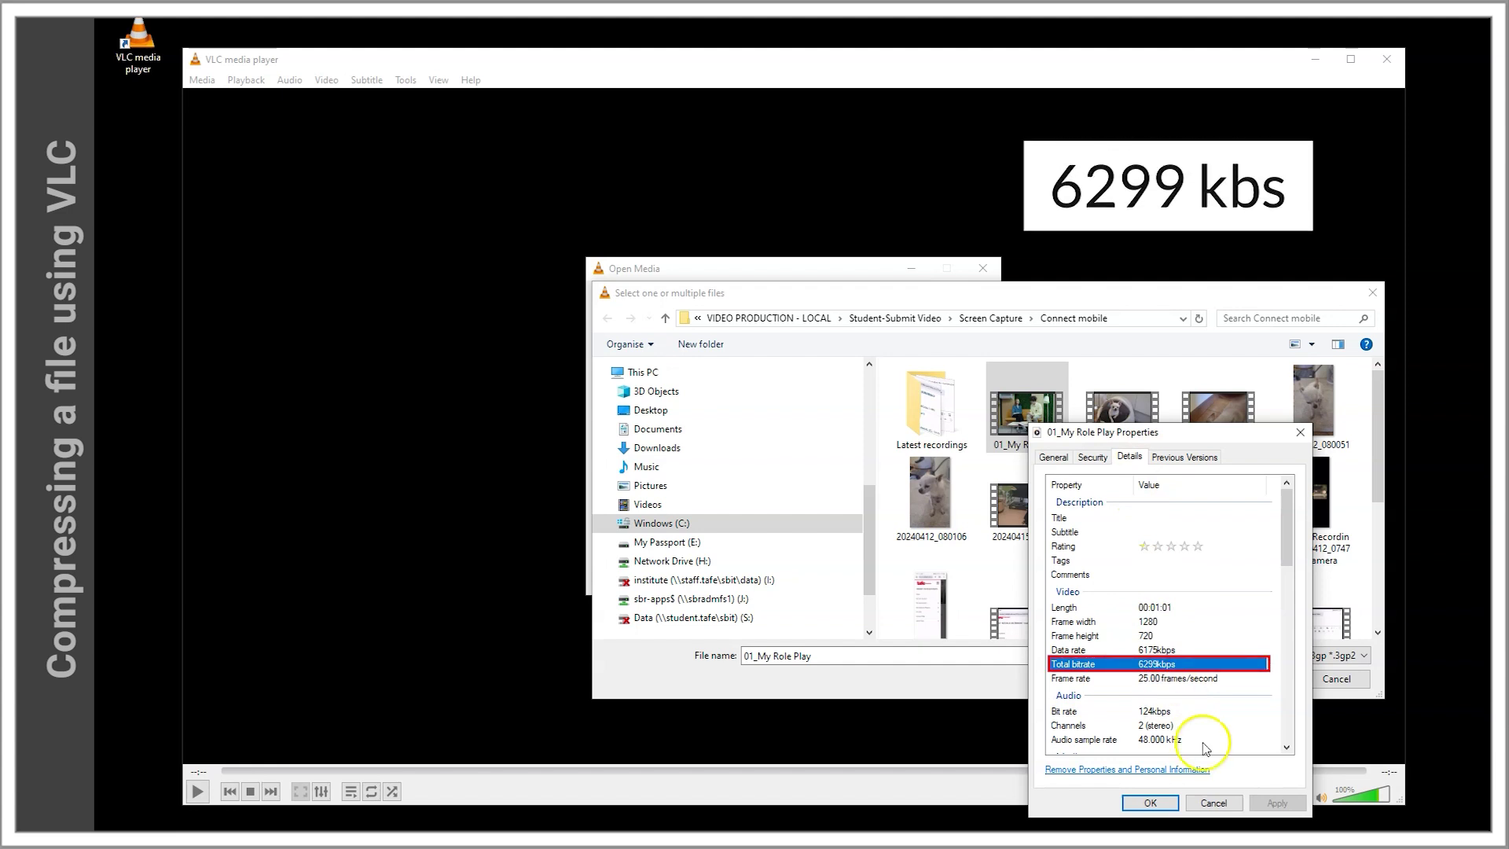
left_click(1215, 804)
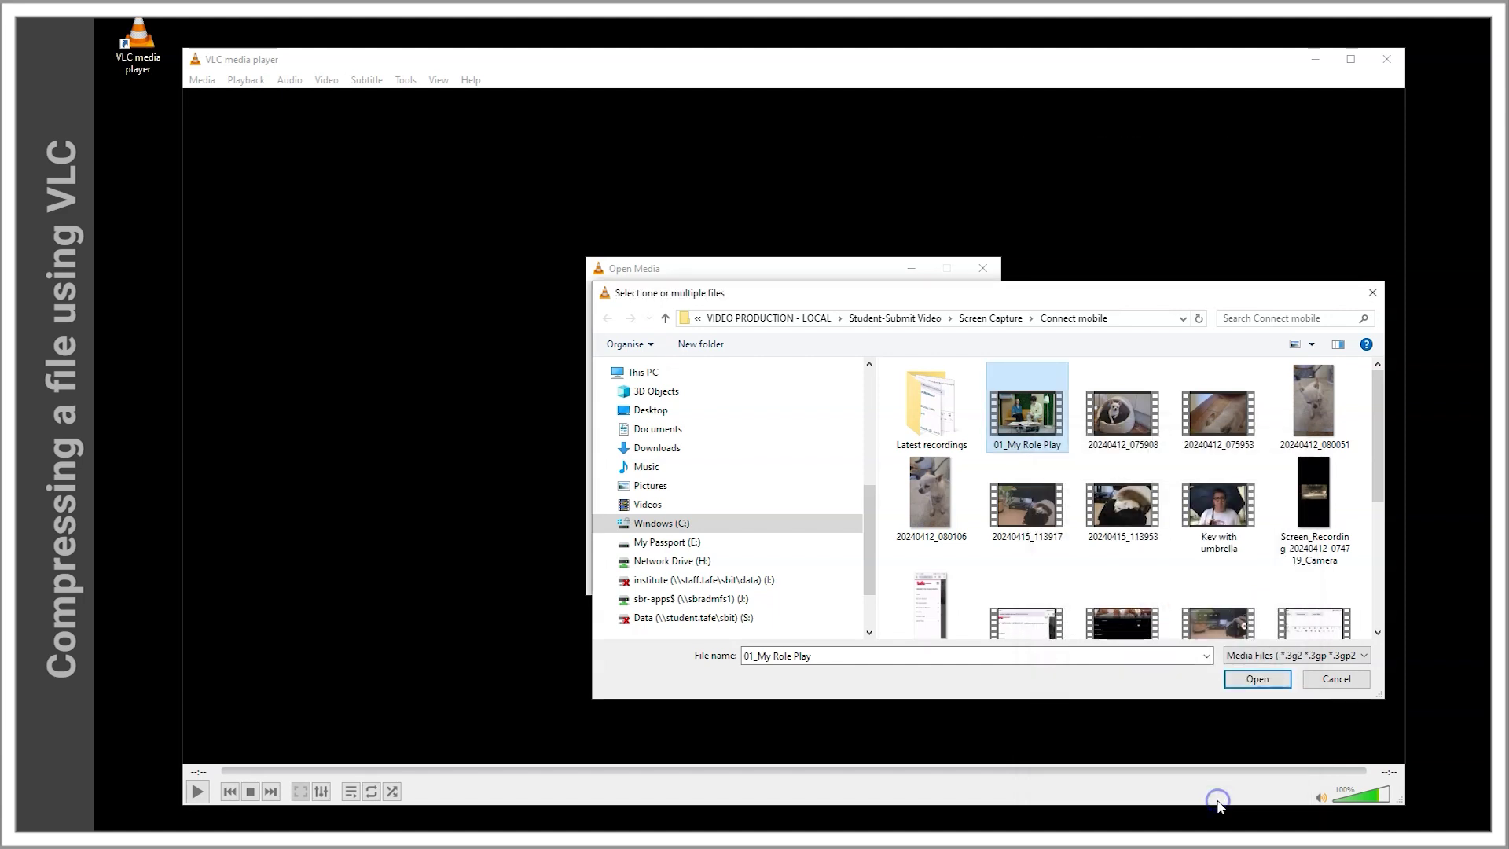
Add 01_My Role Play as the source to convert and select the Video - H.264 + MP3 (MP4) profile.
left_click(1024, 433)
left_click(1257, 680)
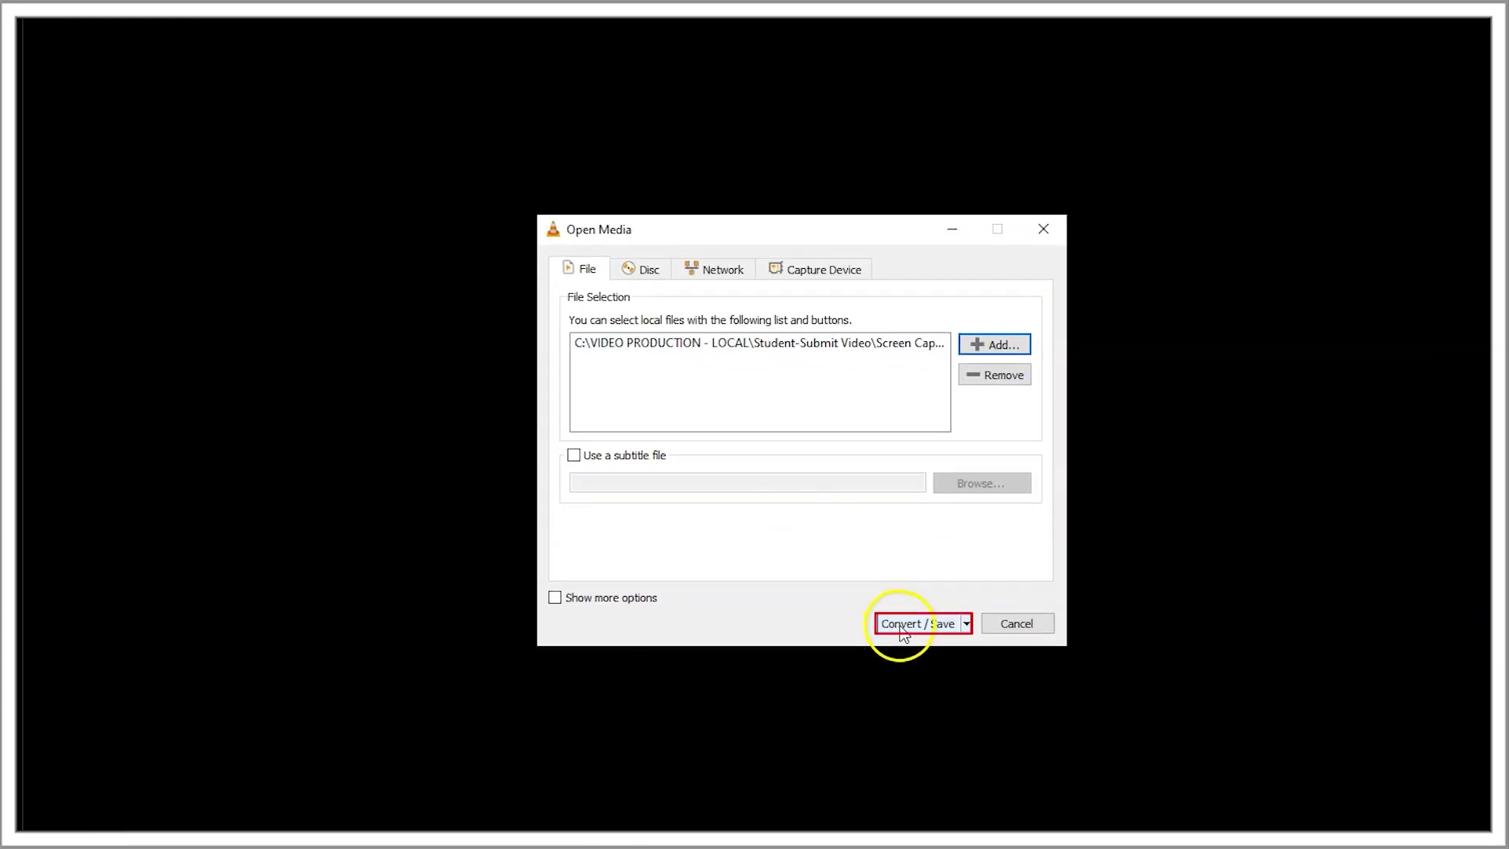
left_click(904, 624)
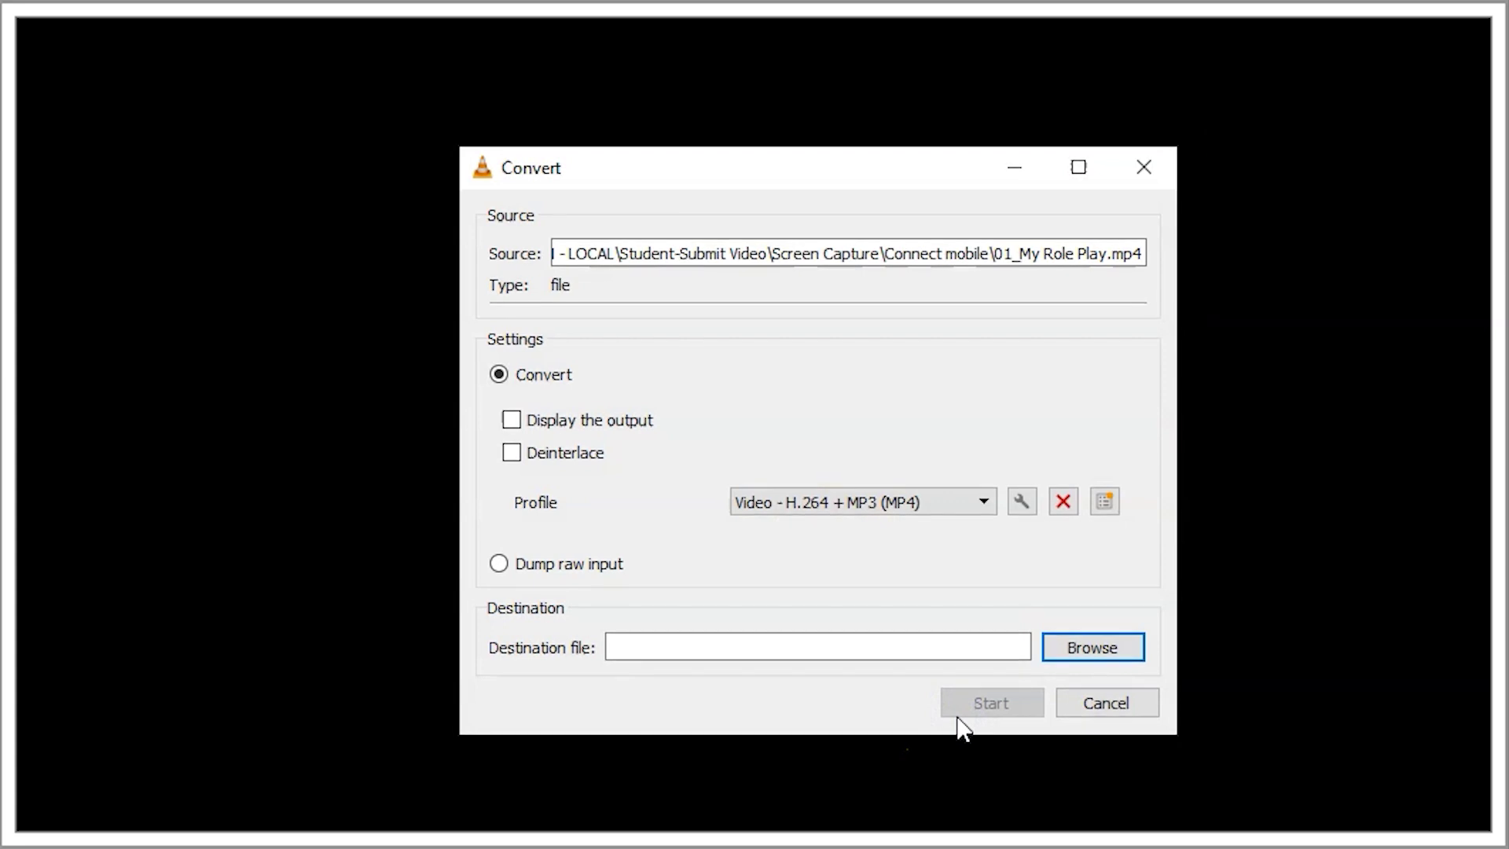
left_click(983, 502)
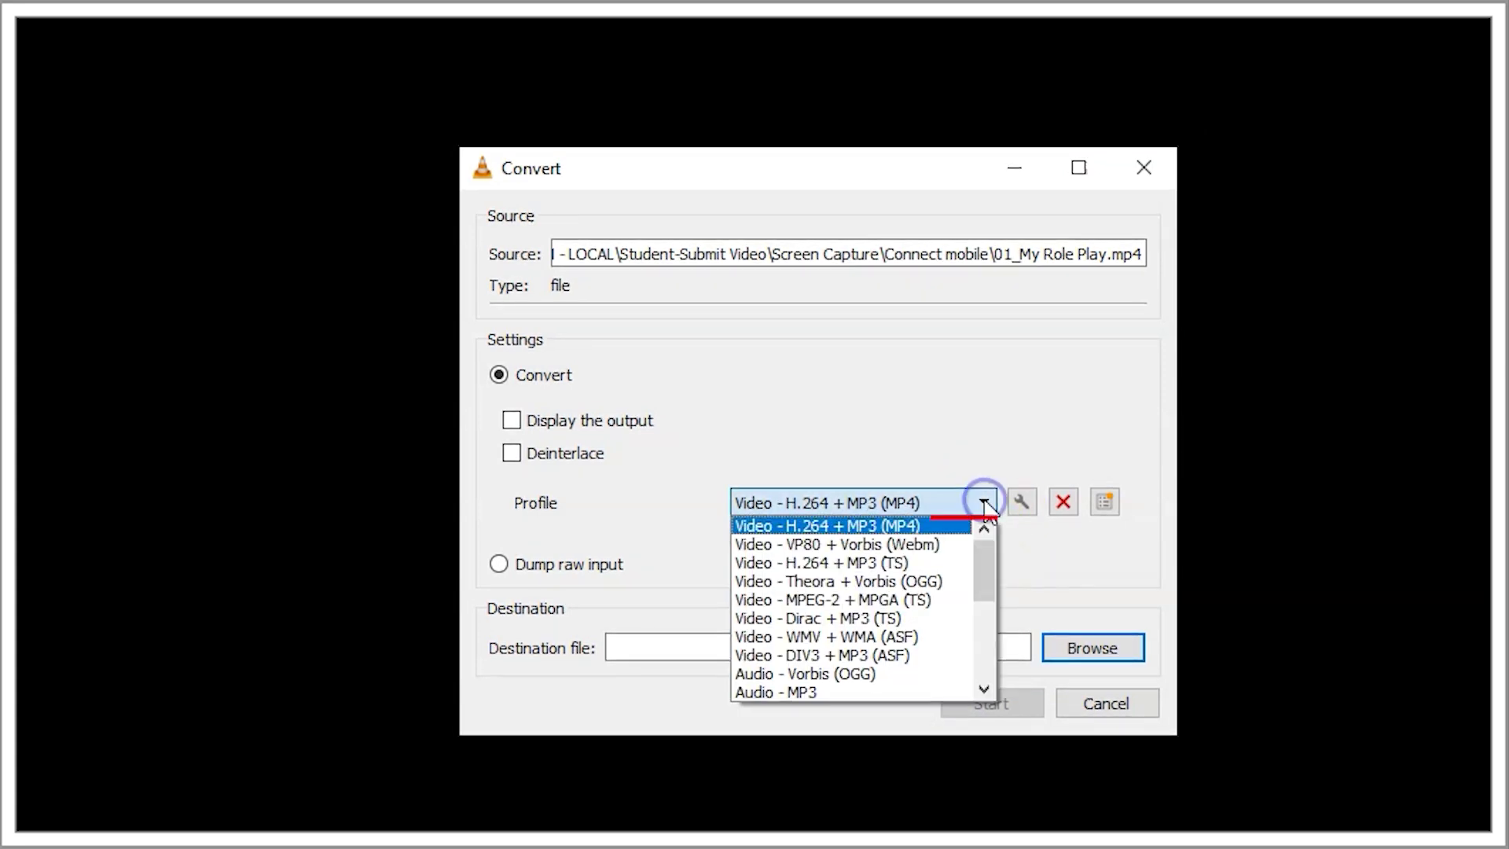
left_click(959, 525)
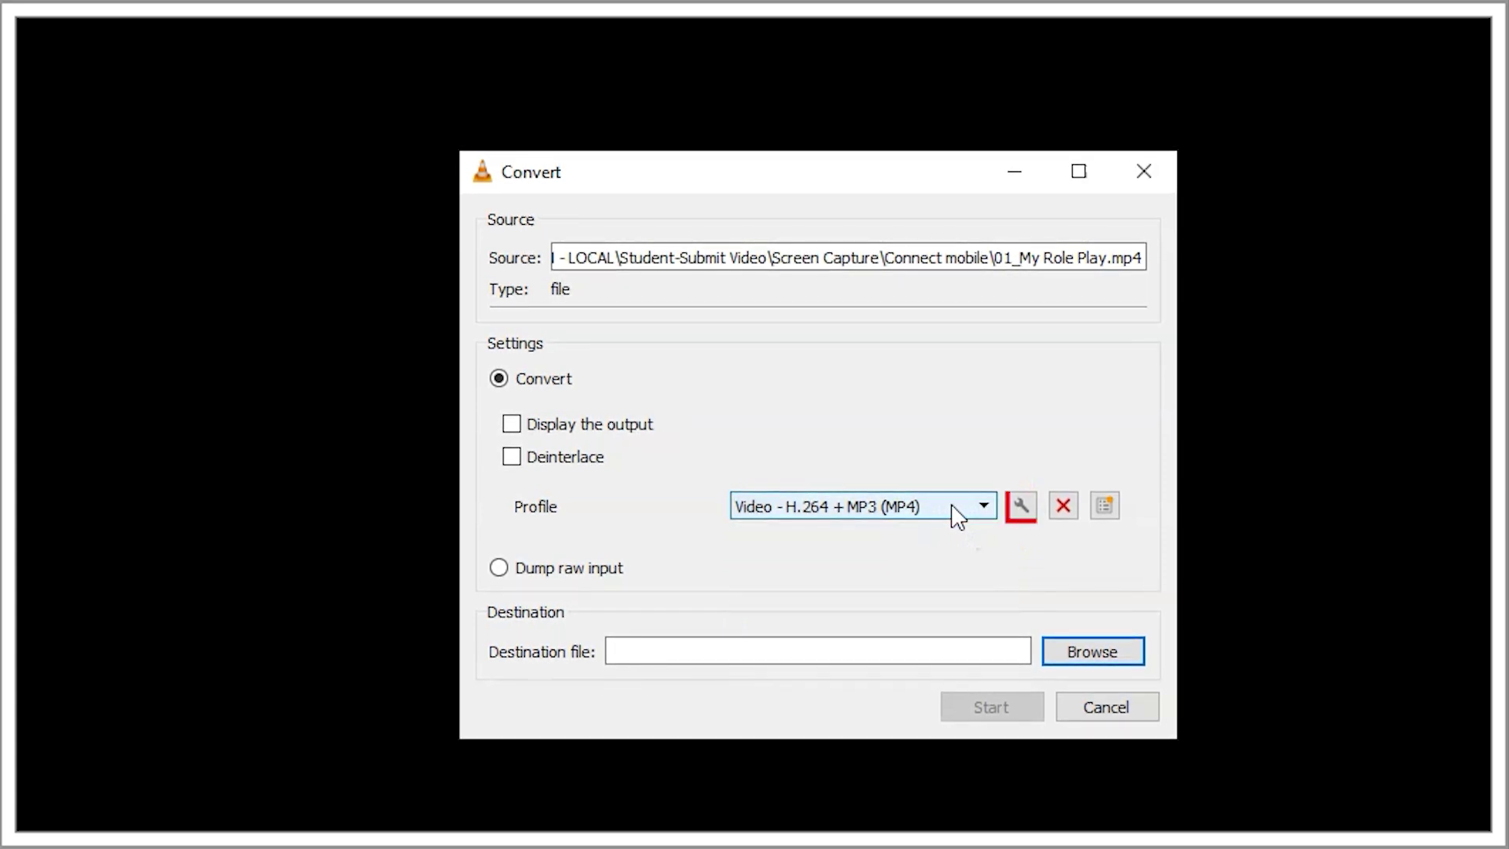
Set the profile's video bitrate to 3000 kb/s, check its resolution settings, and save the profile.
left_click(1021, 506)
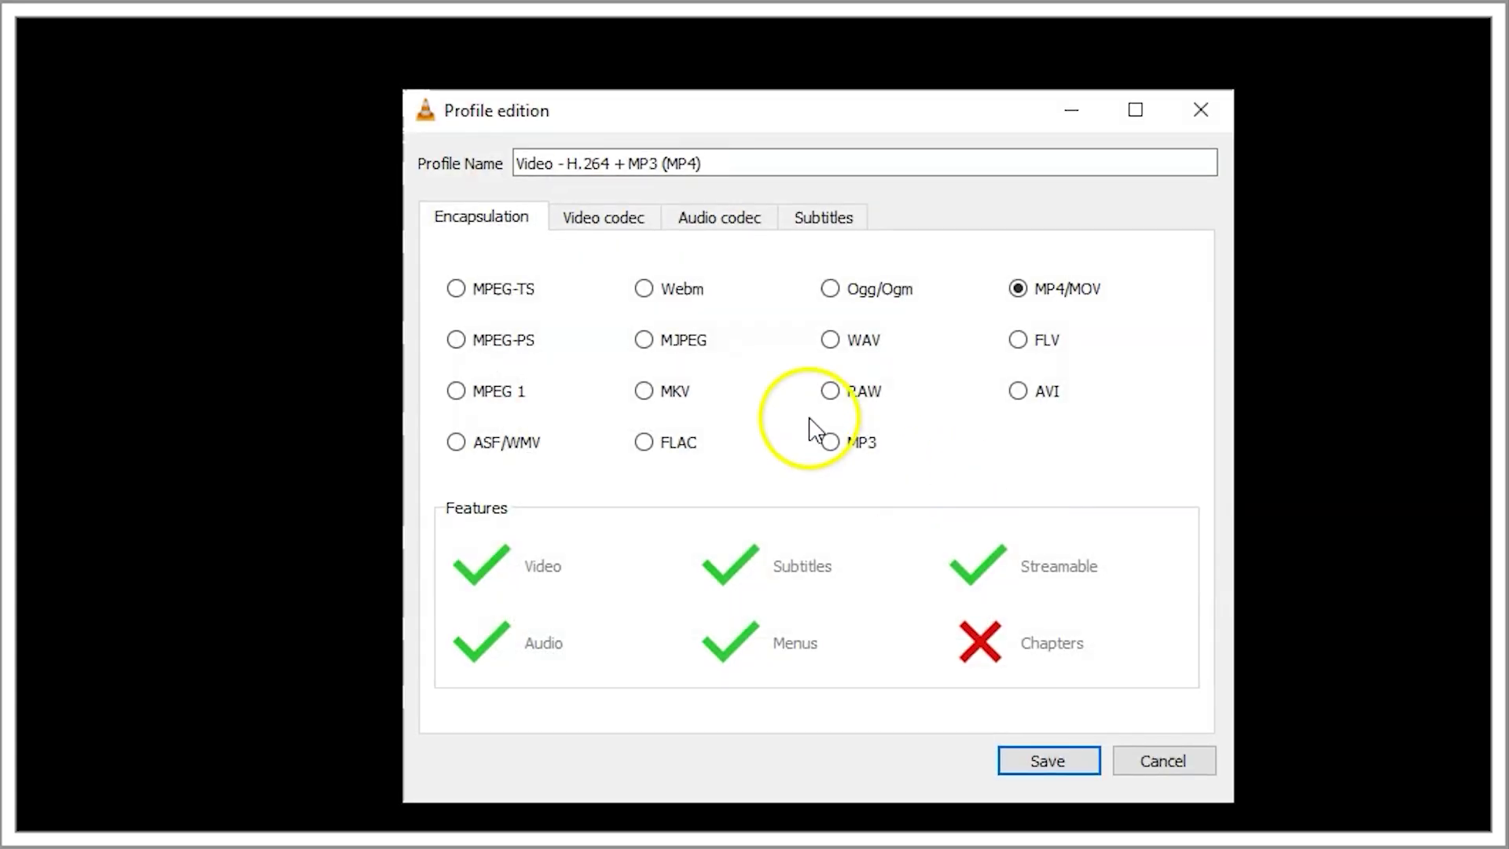
left_click(608, 220)
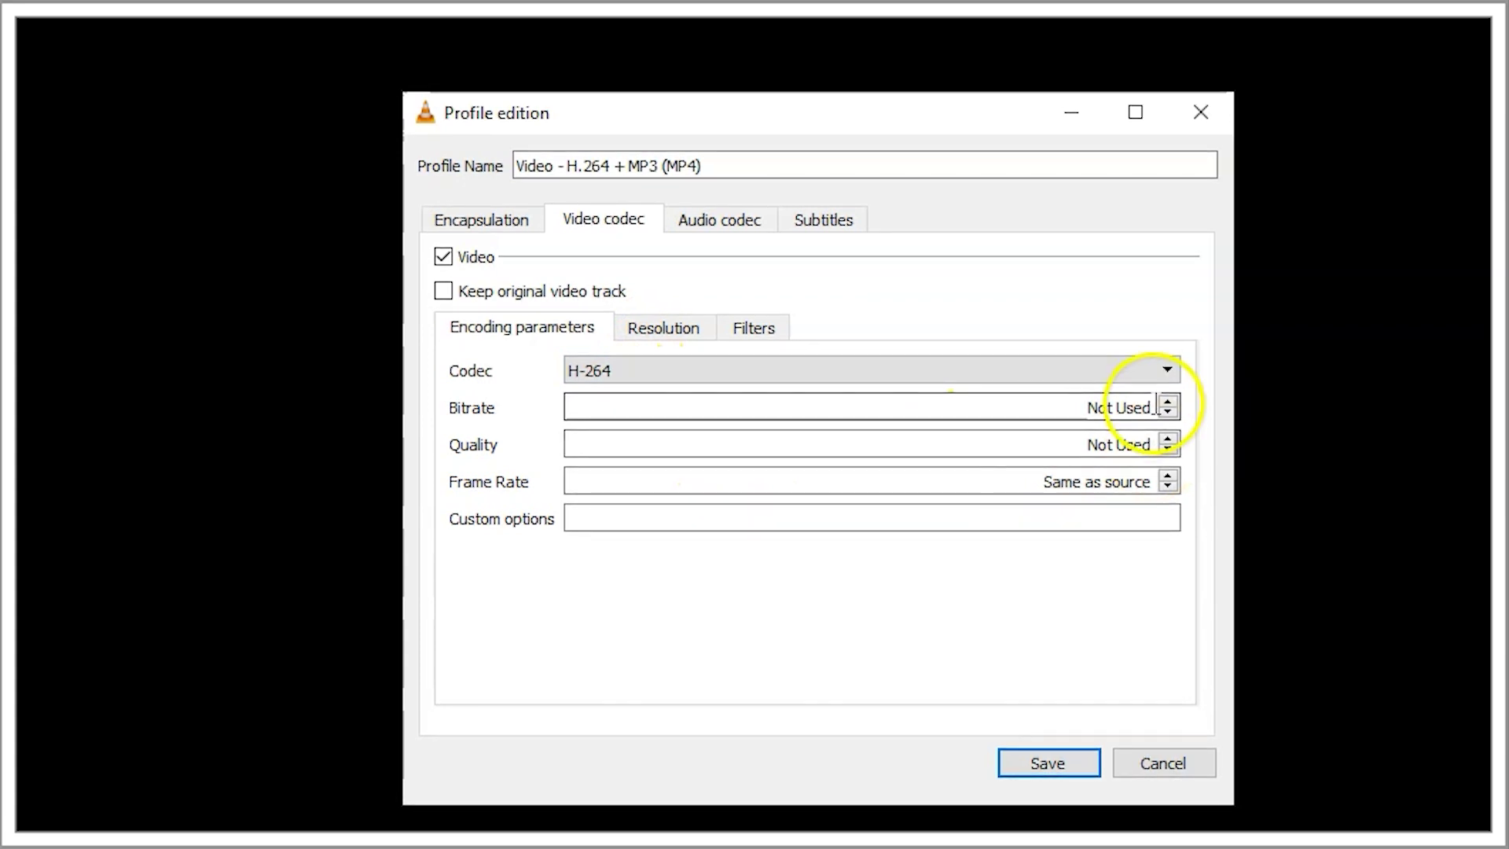
left_click(1061, 403)
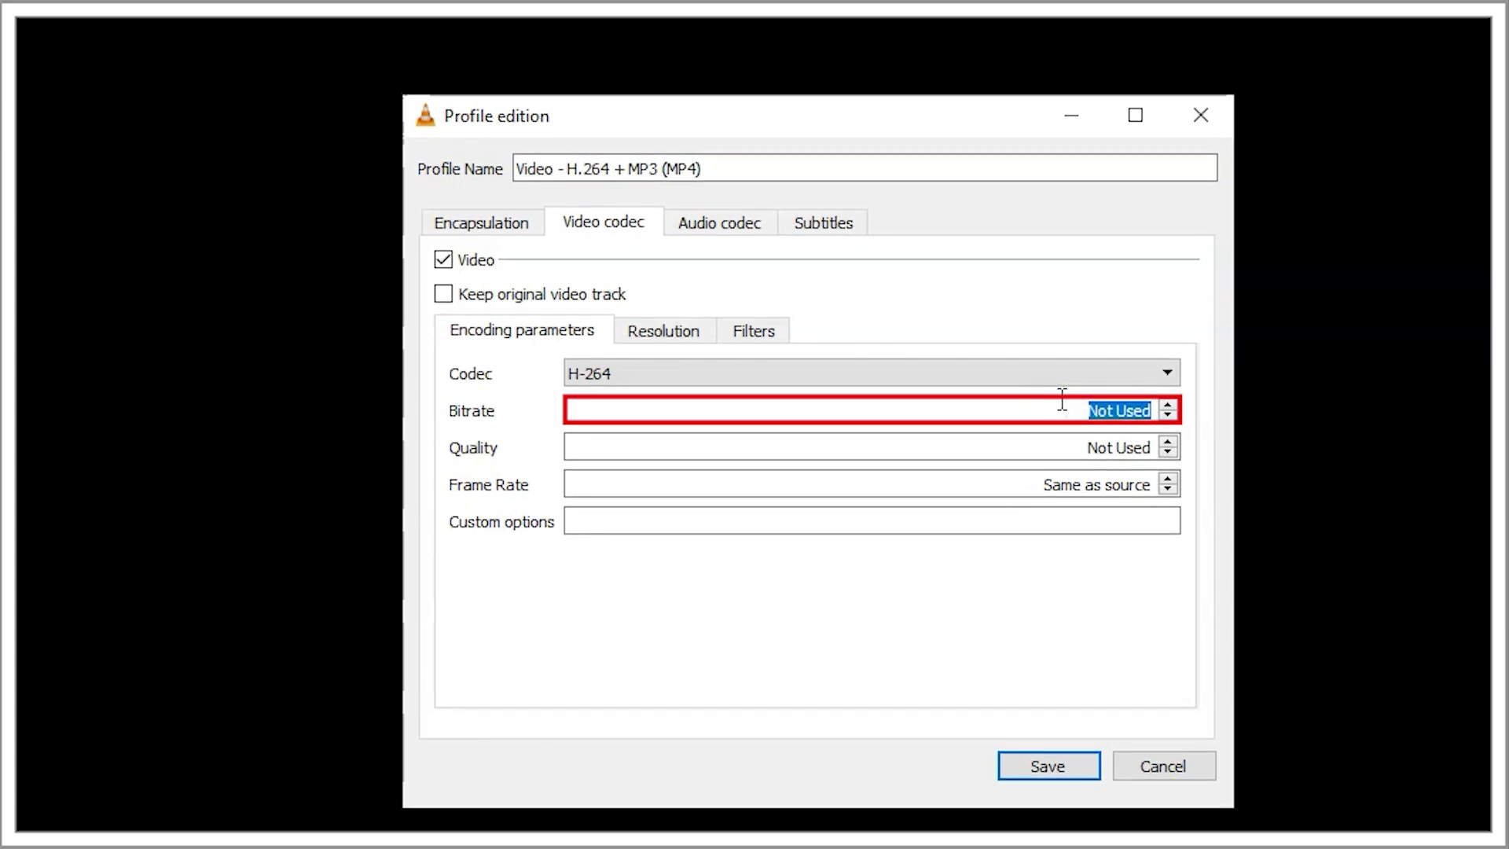
type("3")
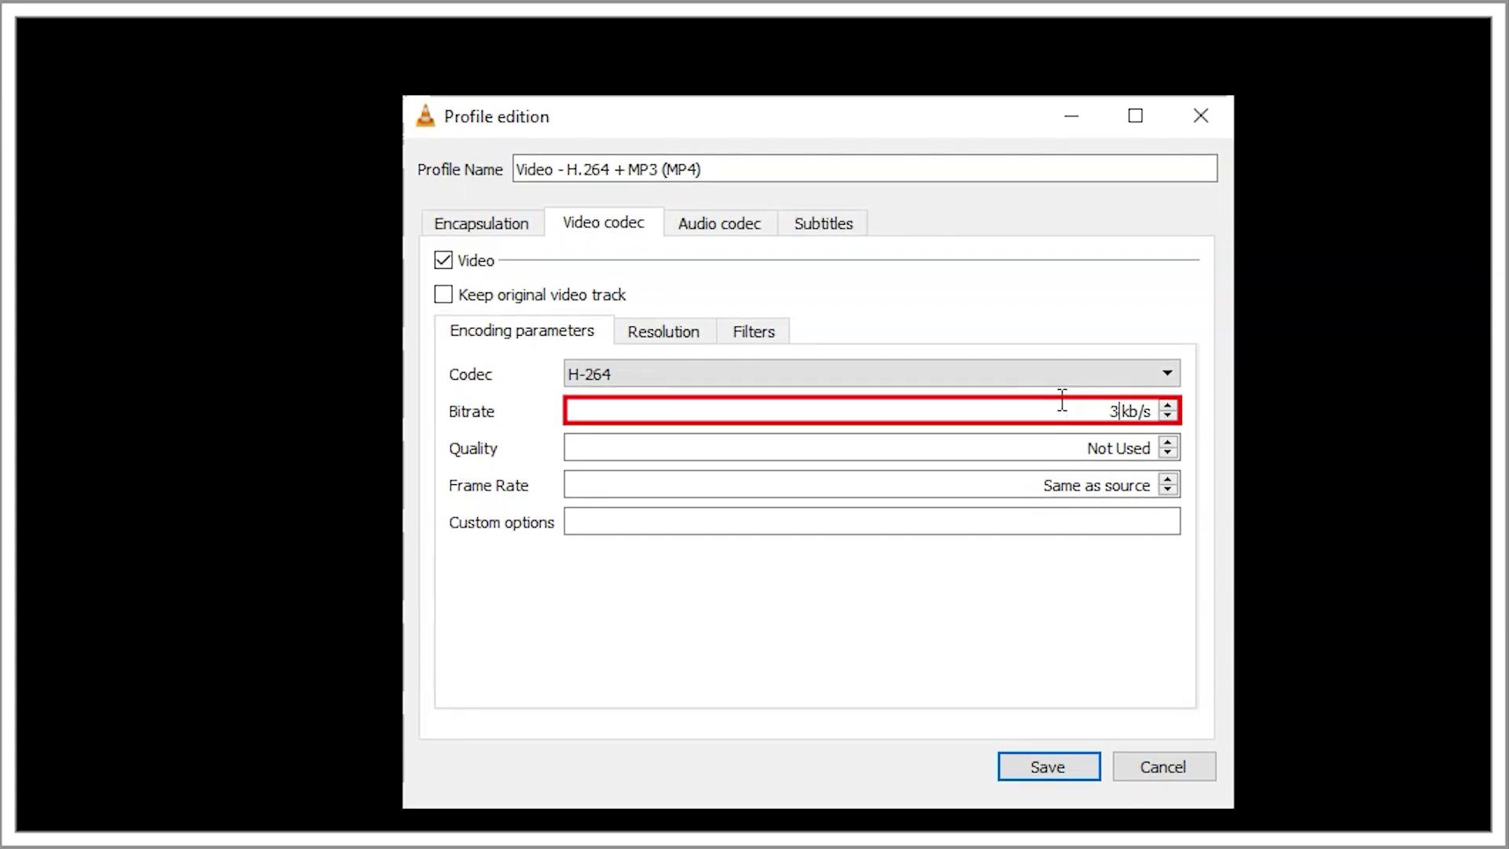
type("000")
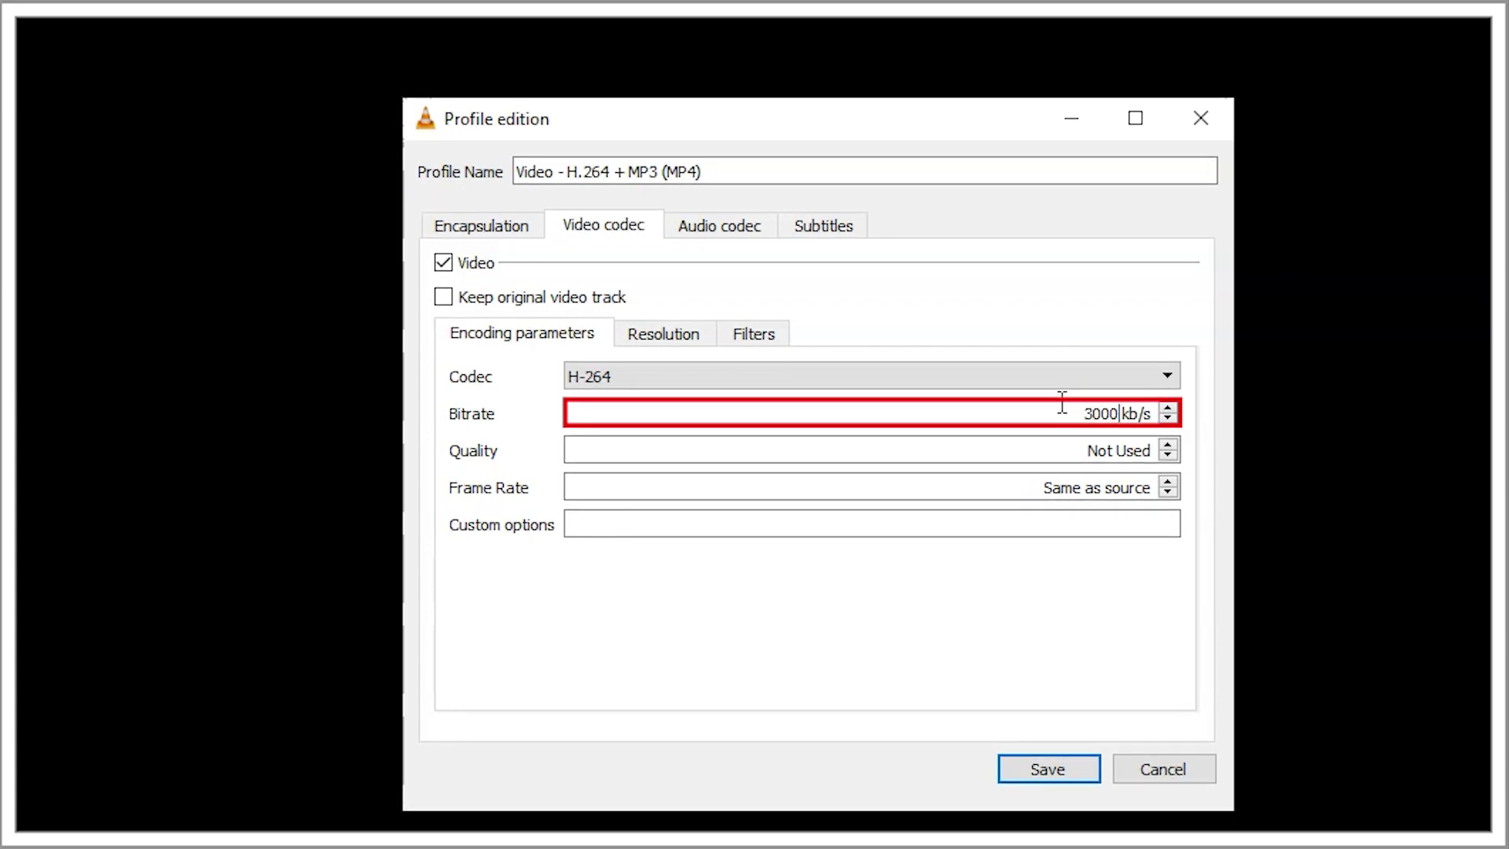
left_click(665, 332)
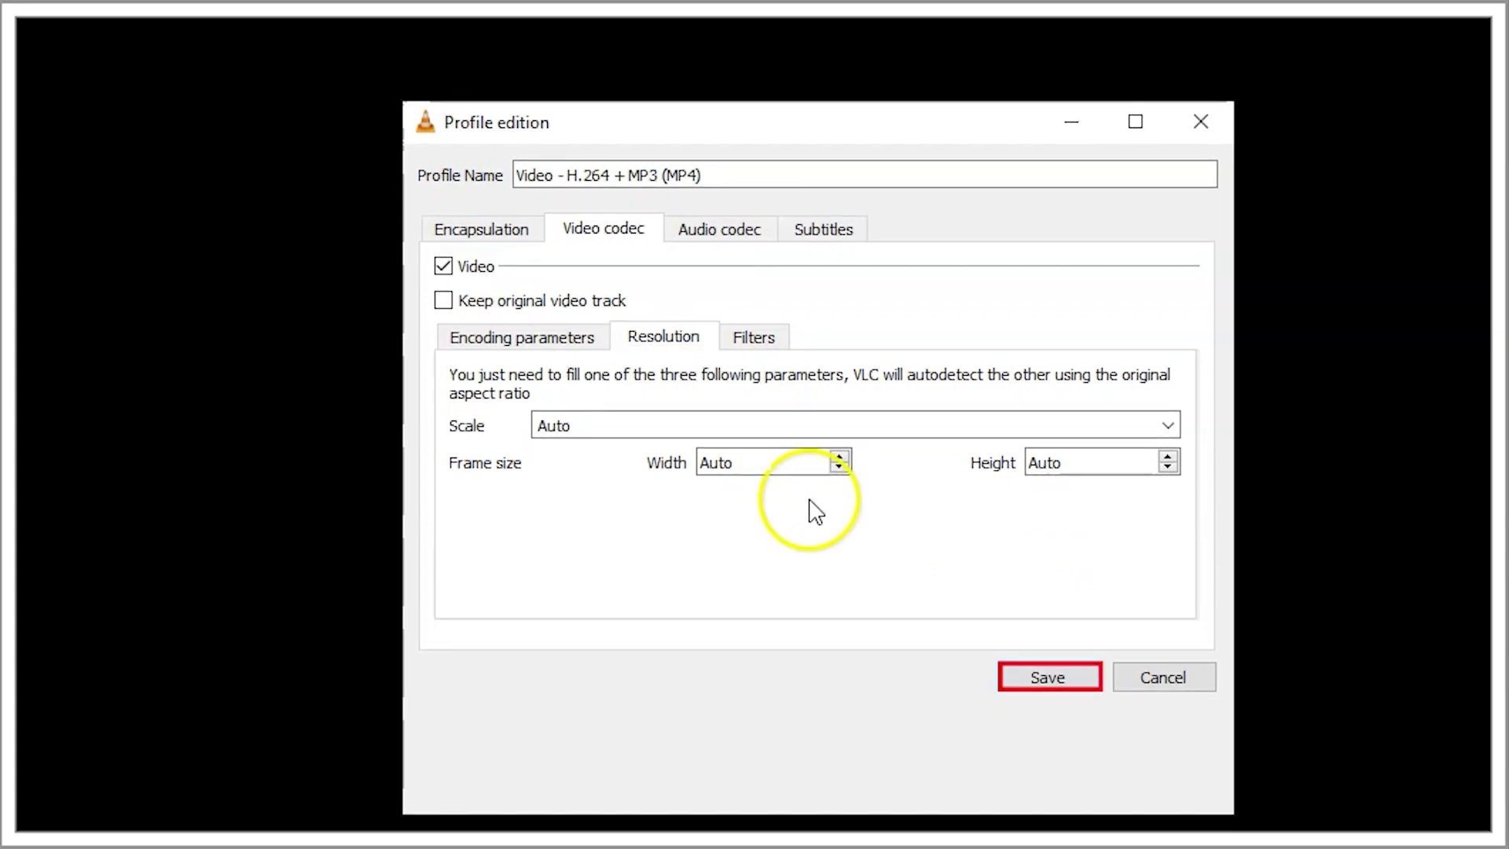
left_click(1046, 681)
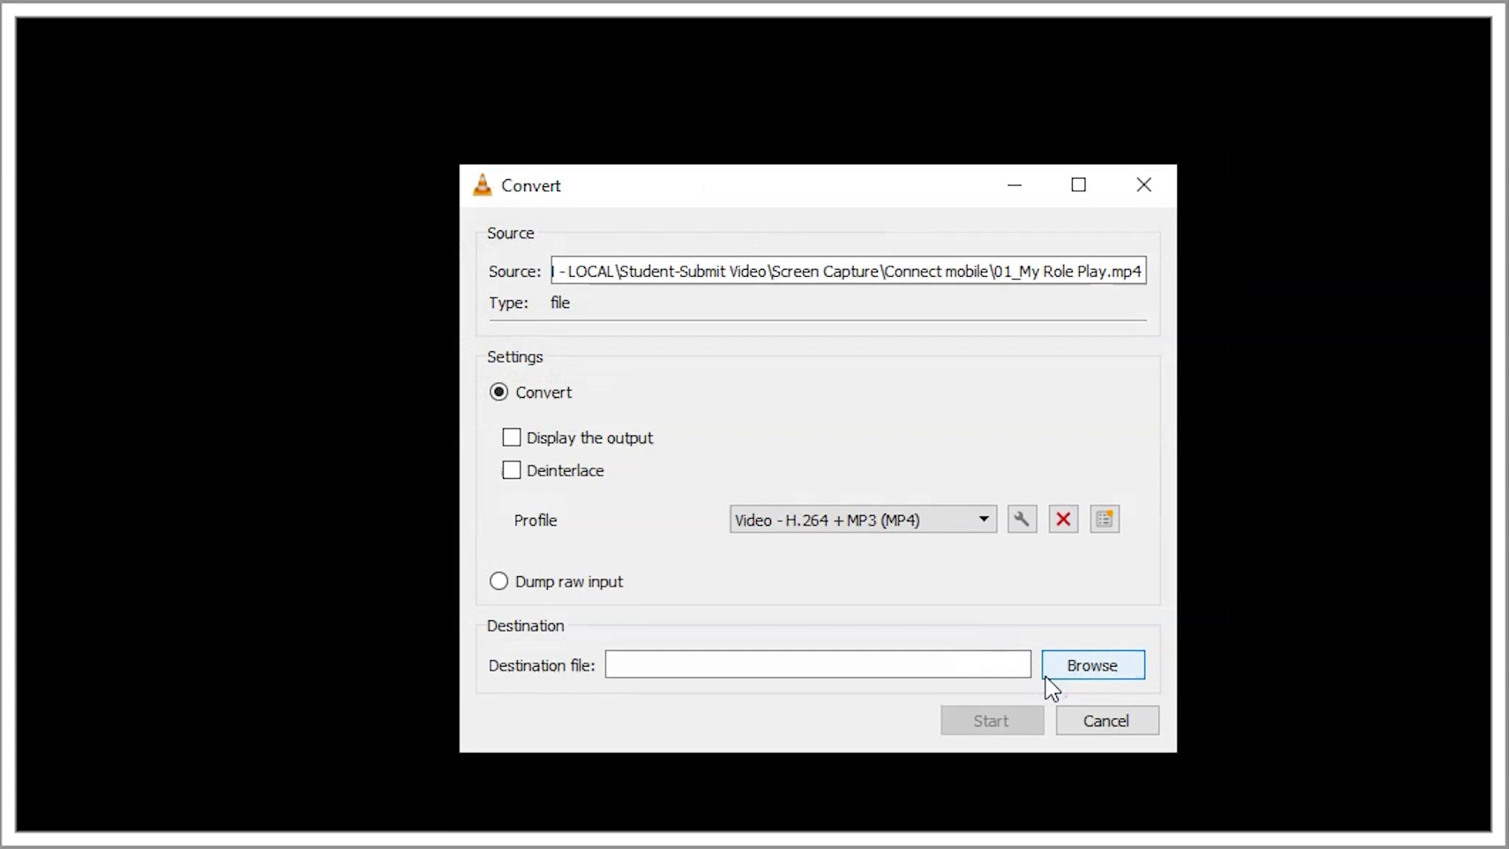
Set the destination file to 01_My Role Play_smaller in the Connect mobile folder.
left_click(1058, 670)
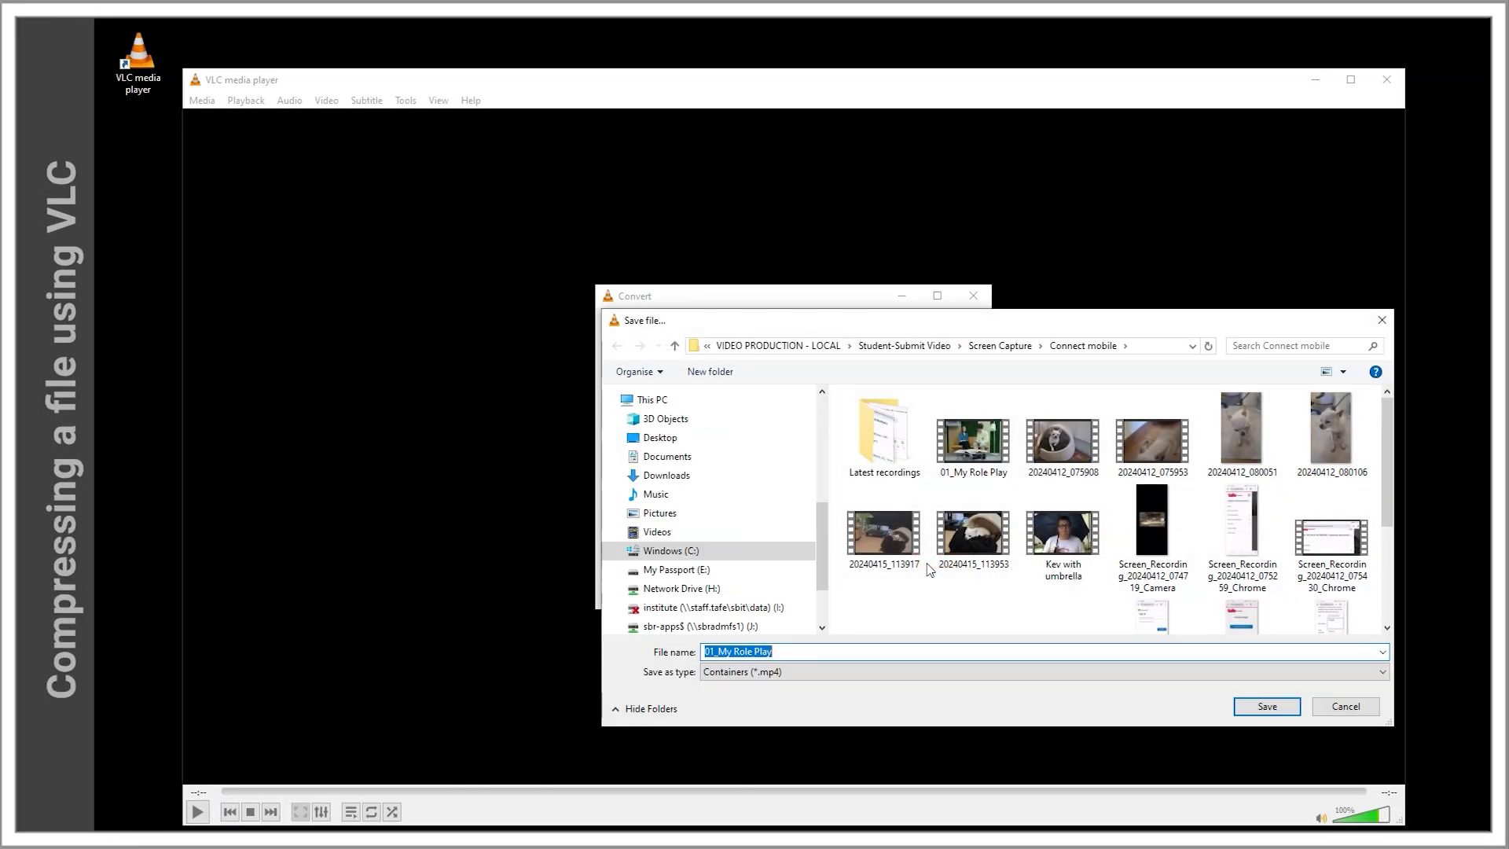
left_click(786, 651)
type("_sma")
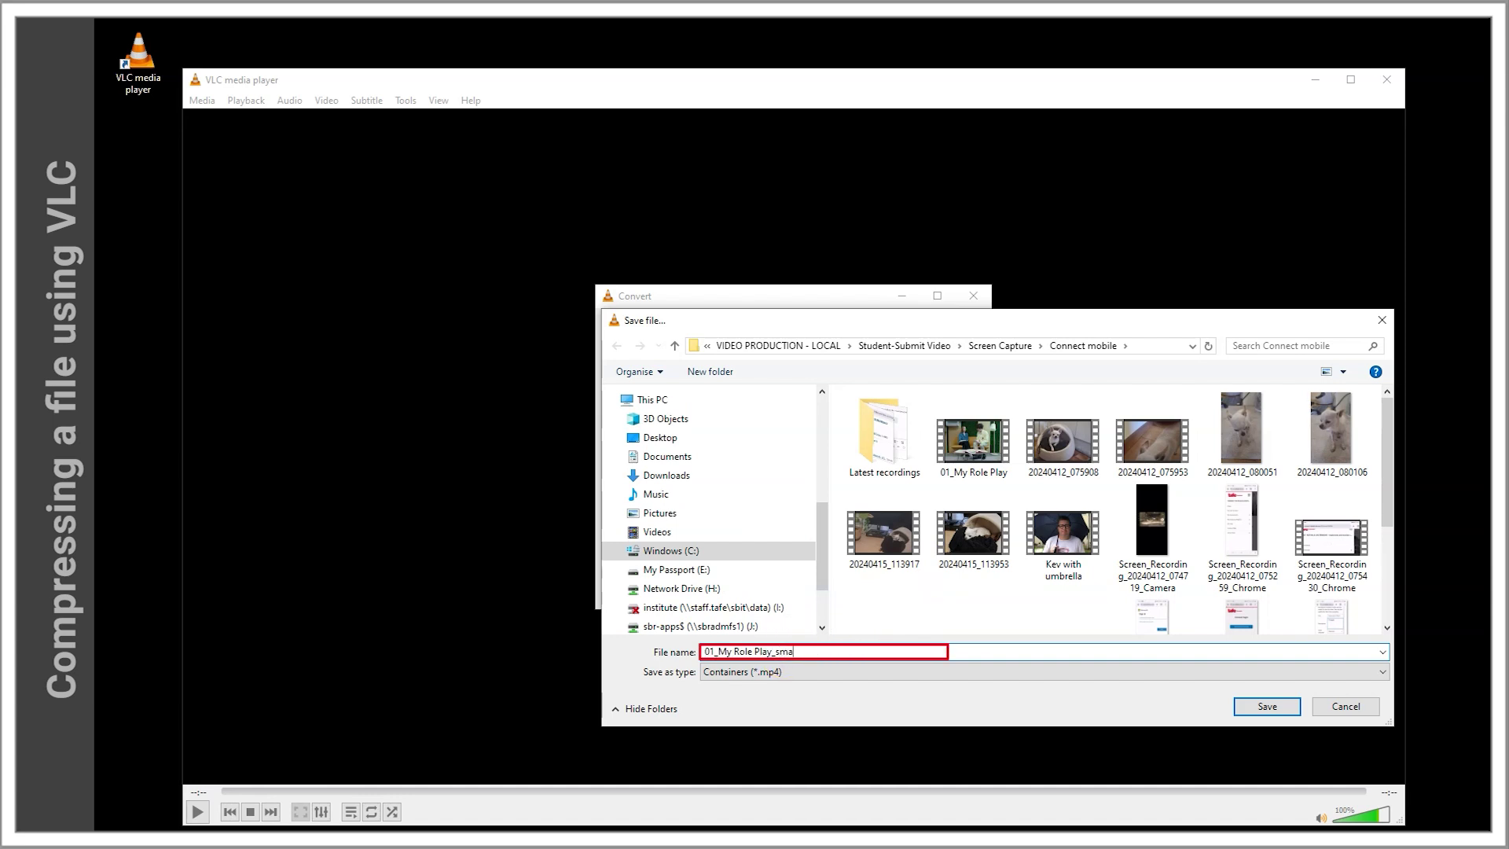
type("ller")
left_click(1265, 710)
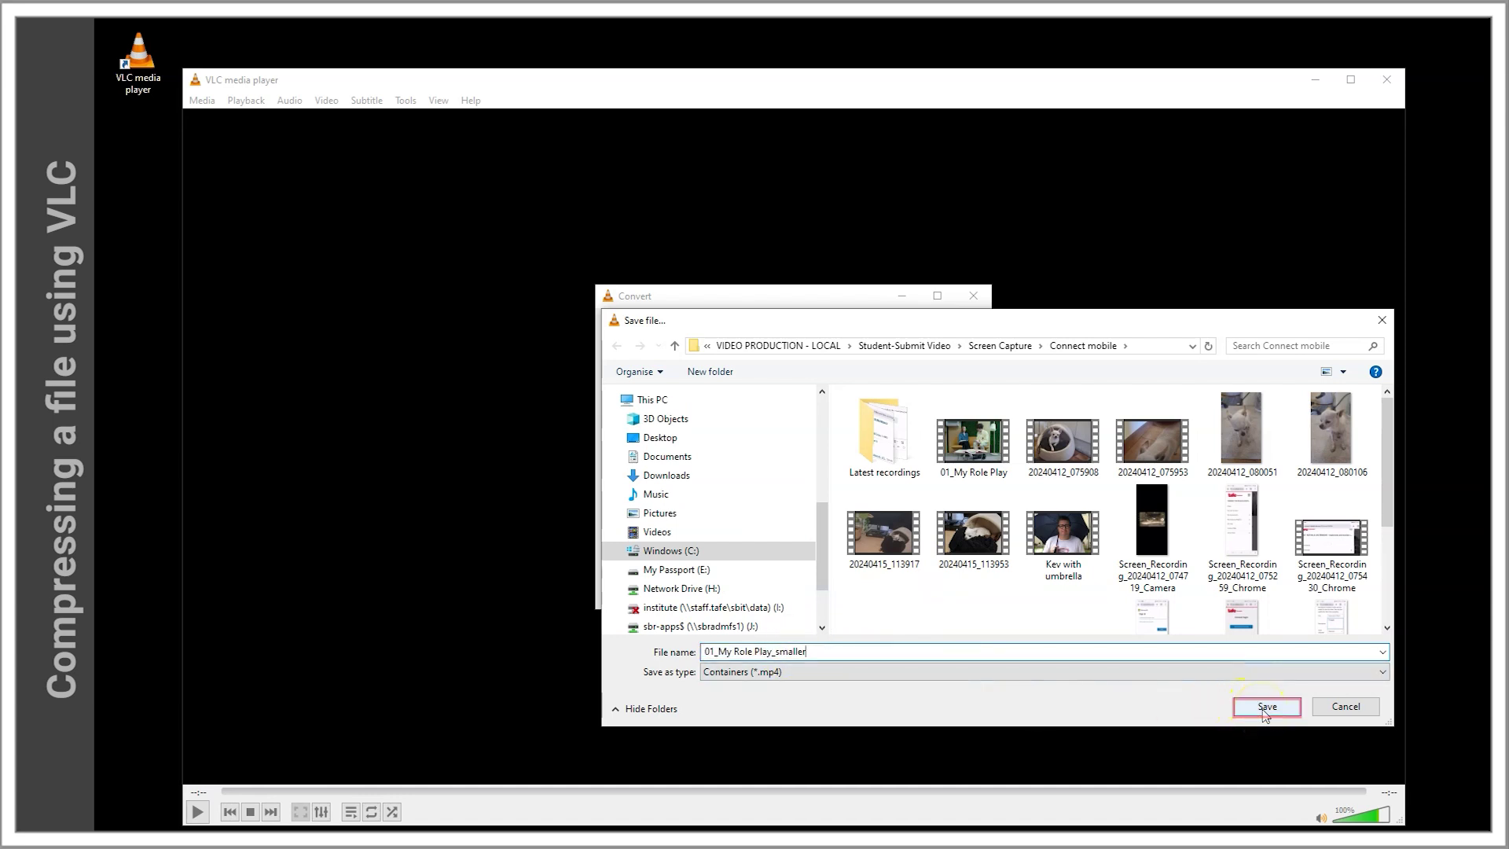
left_click(1265, 708)
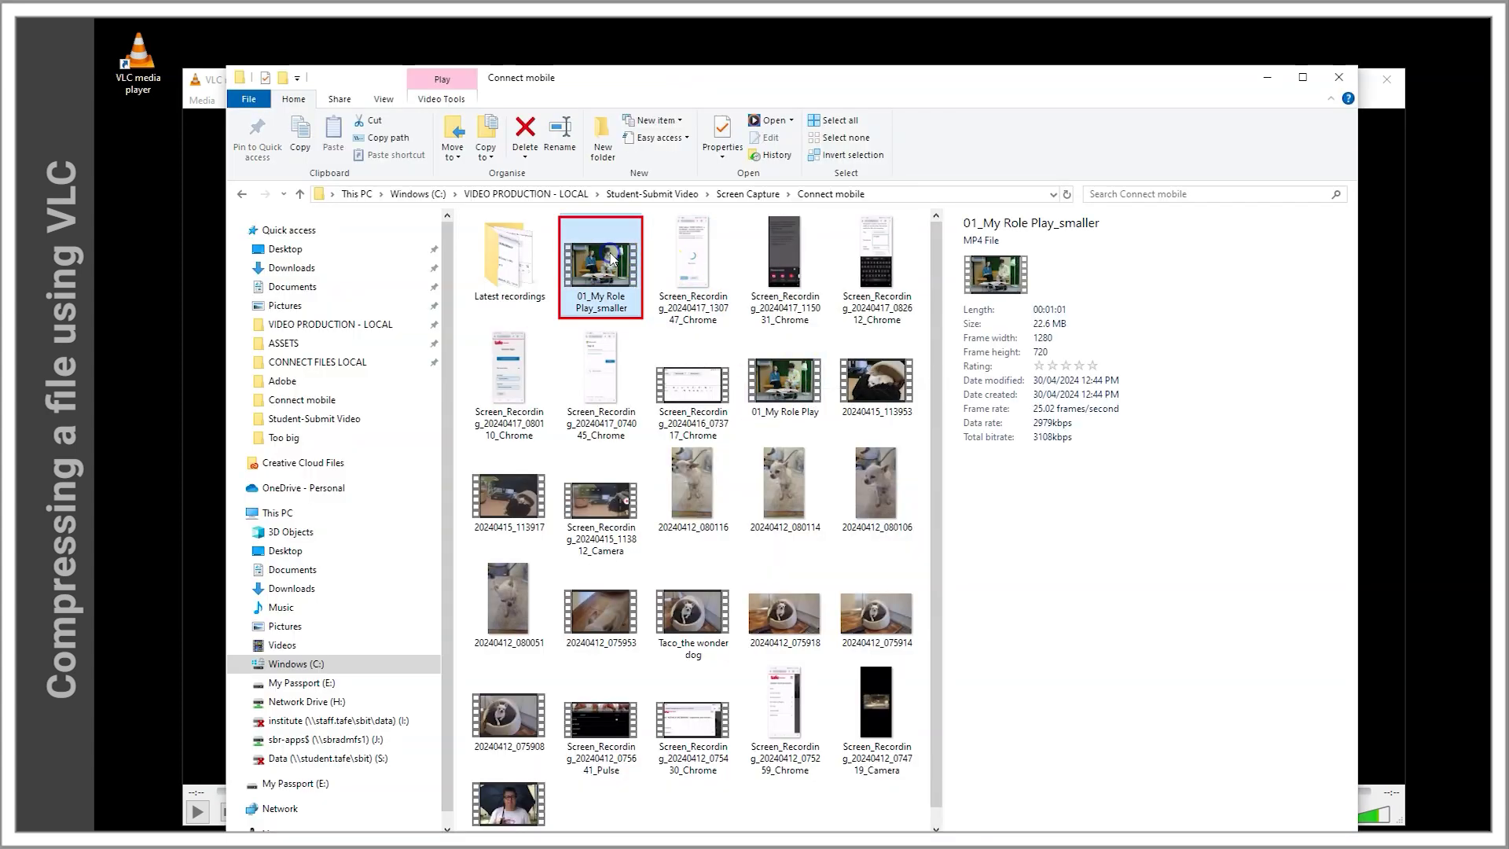
Check the file size and total bitrate of 01_My Role Play_smaller in its properties in File Explorer.
right_click(612, 258)
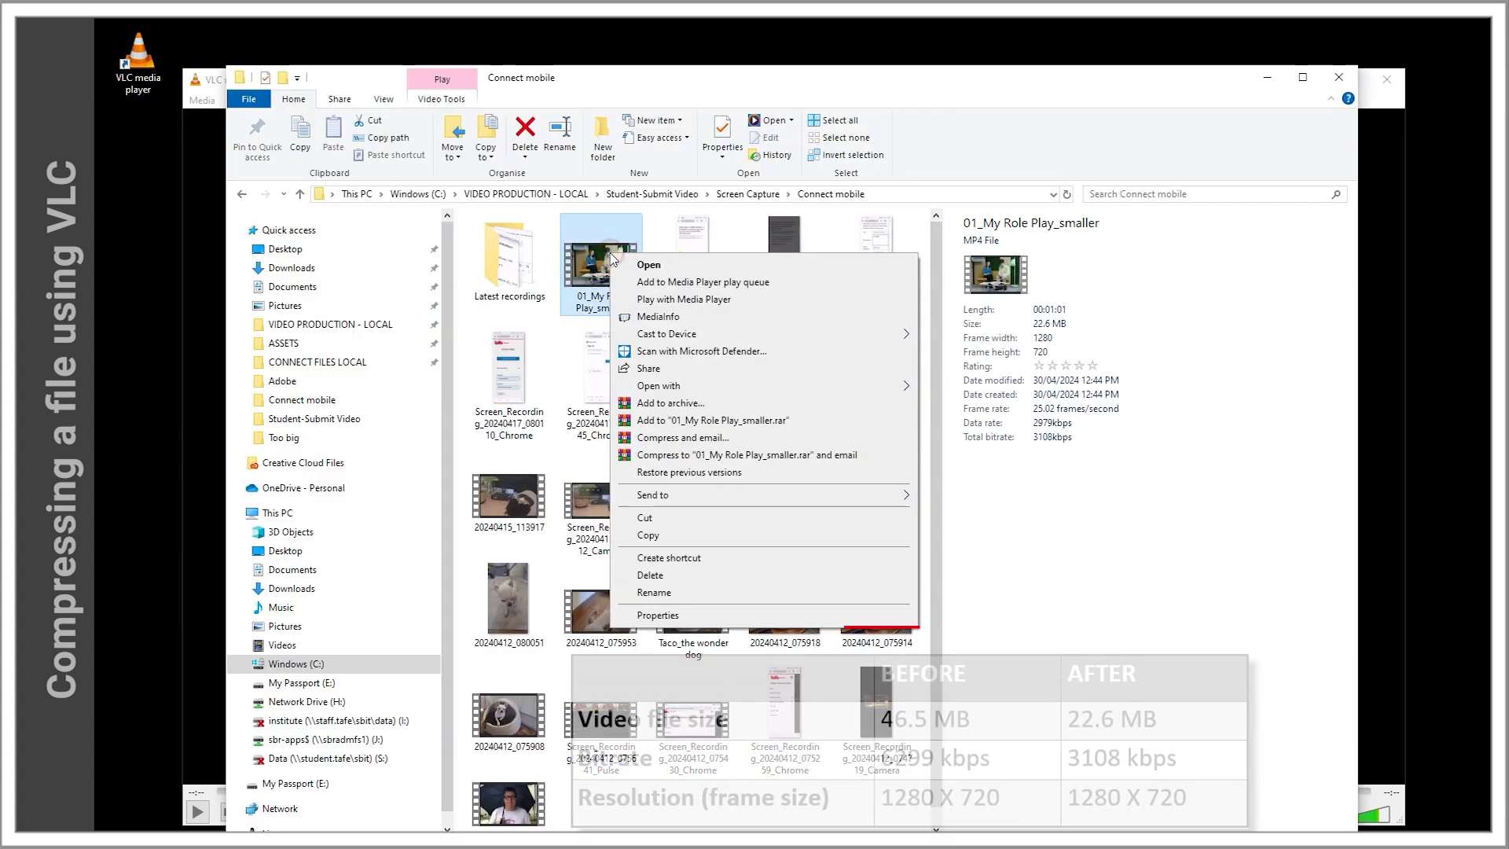
left_click(689, 617)
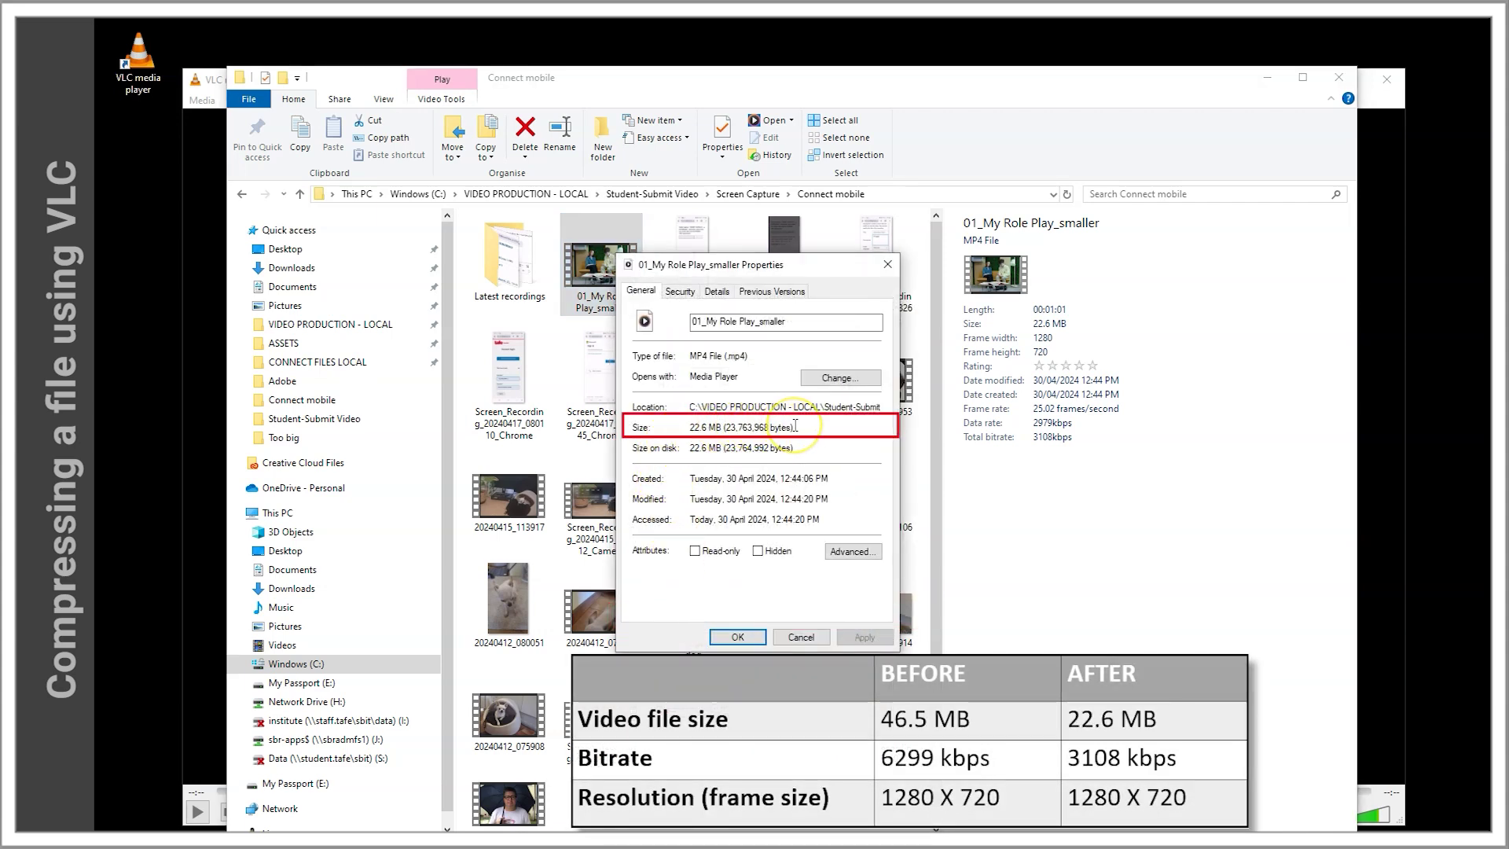
left_click(721, 293)
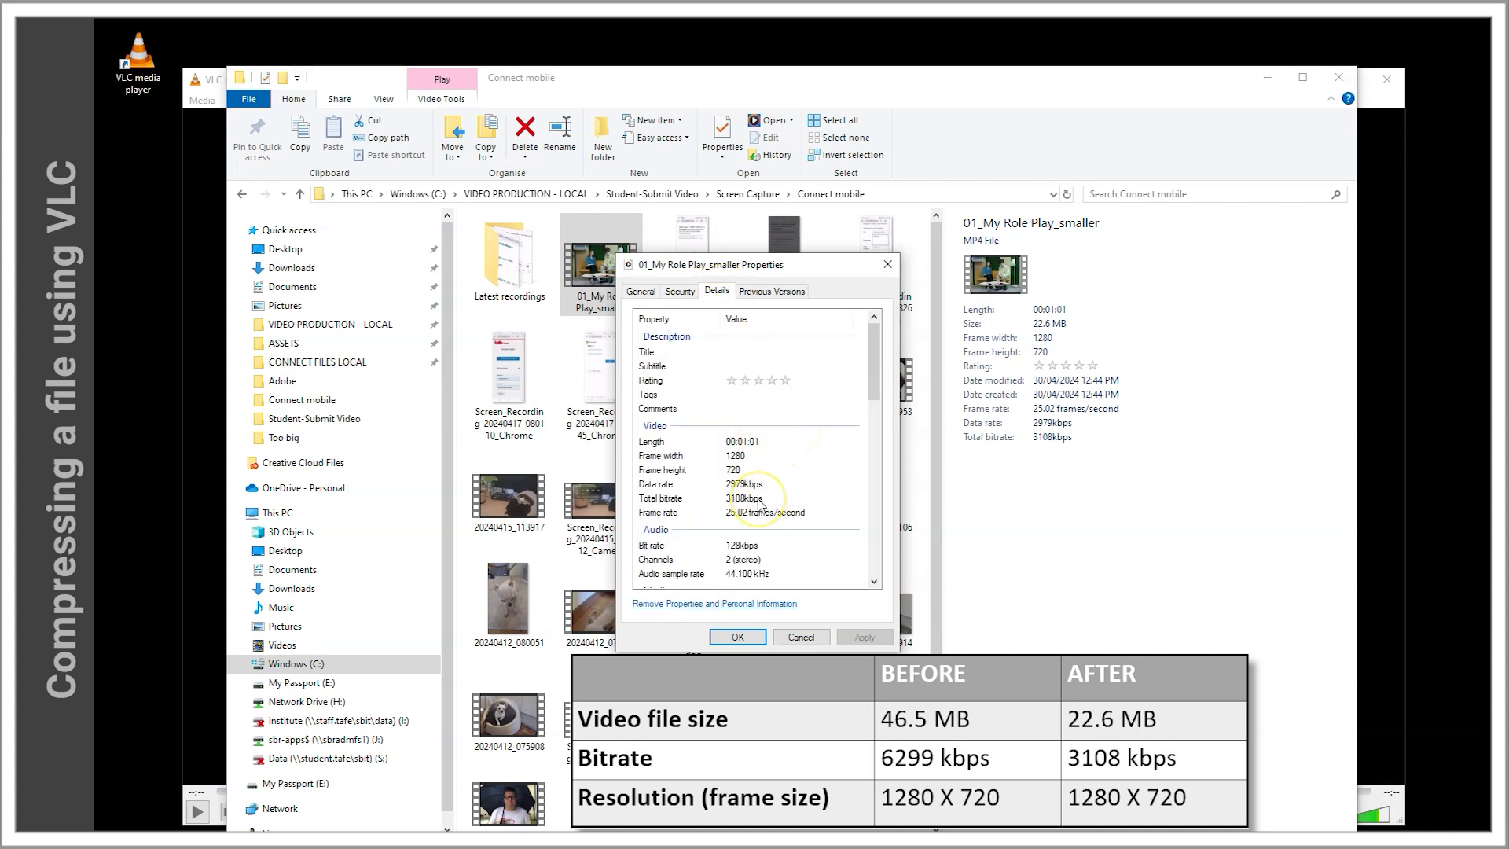
left_click(747, 638)
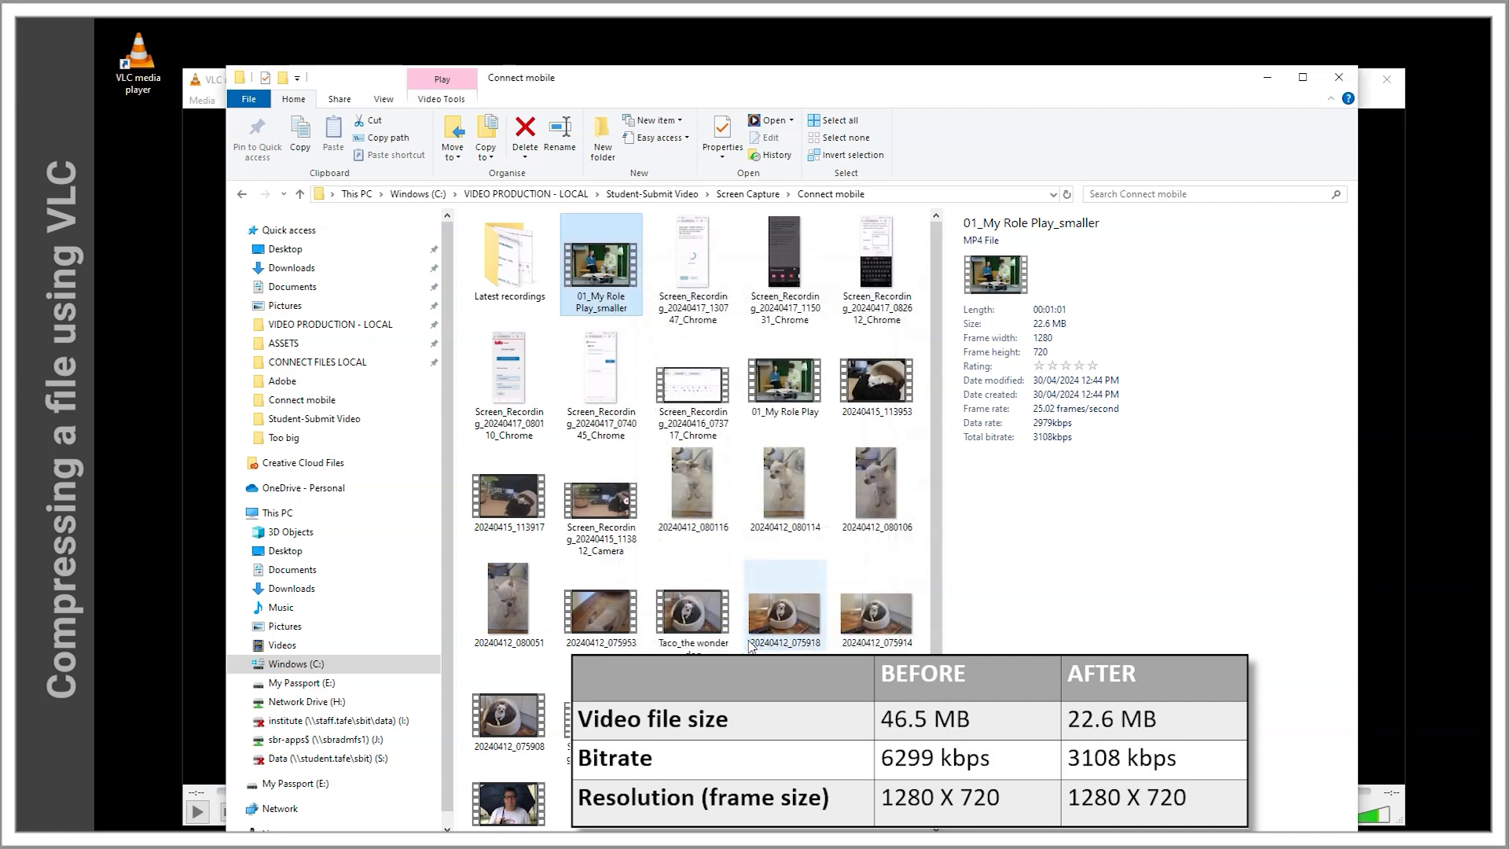